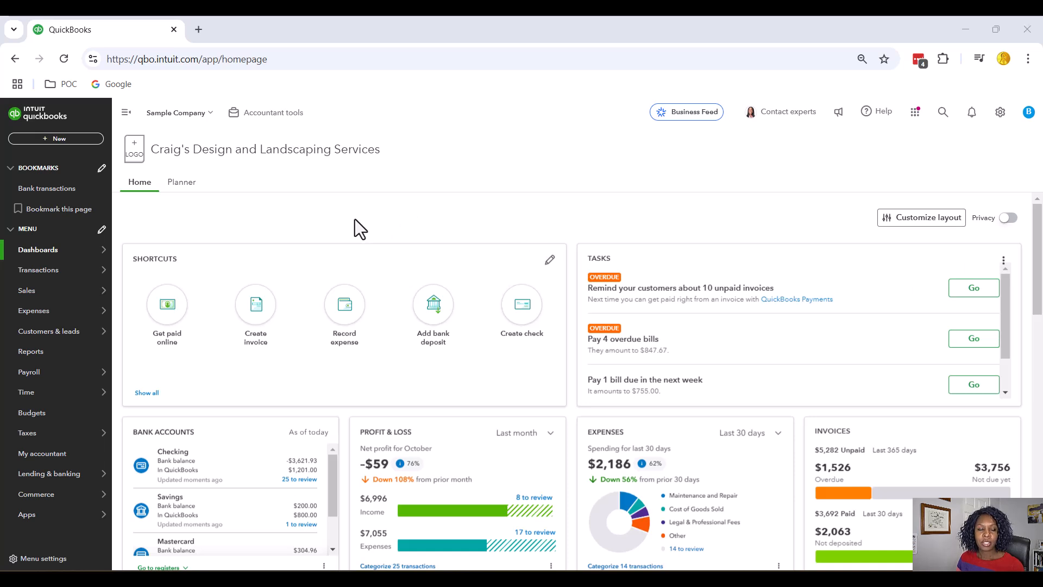
Go to the Vendors list from the Expenses menu.
{"action": "mouse_move", "coordinate": [47, 315]}
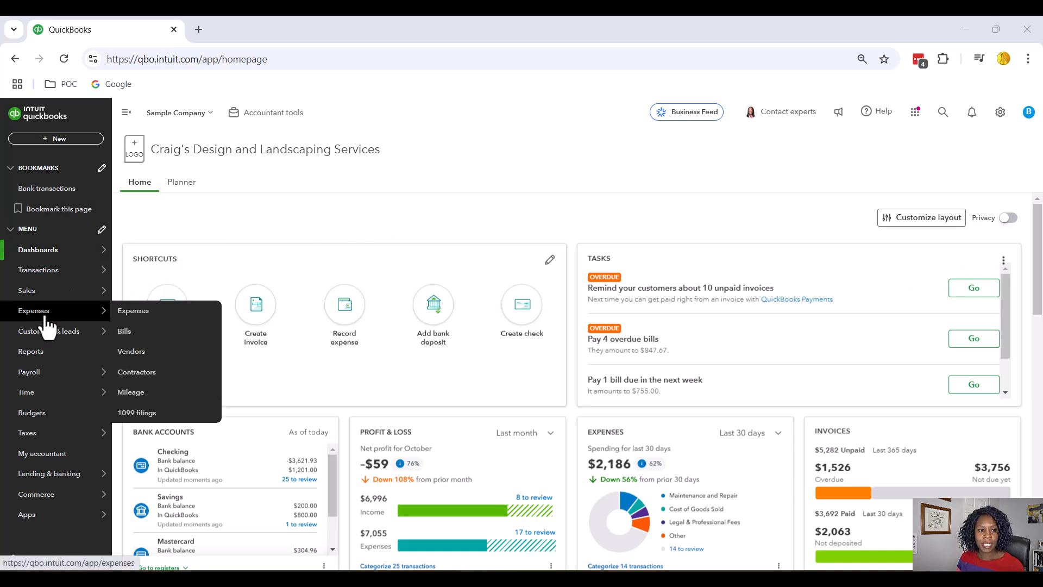
{"action": "left_click", "coordinate": [145, 354]}
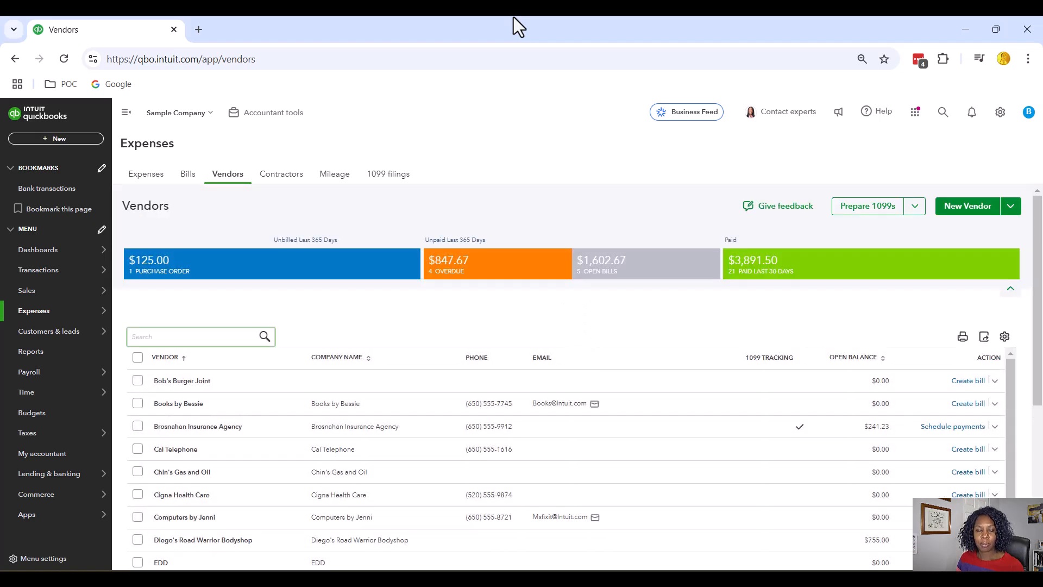
Start a new vendor record from the Vendors list.
{"action": "left_click", "coordinate": [965, 213]}
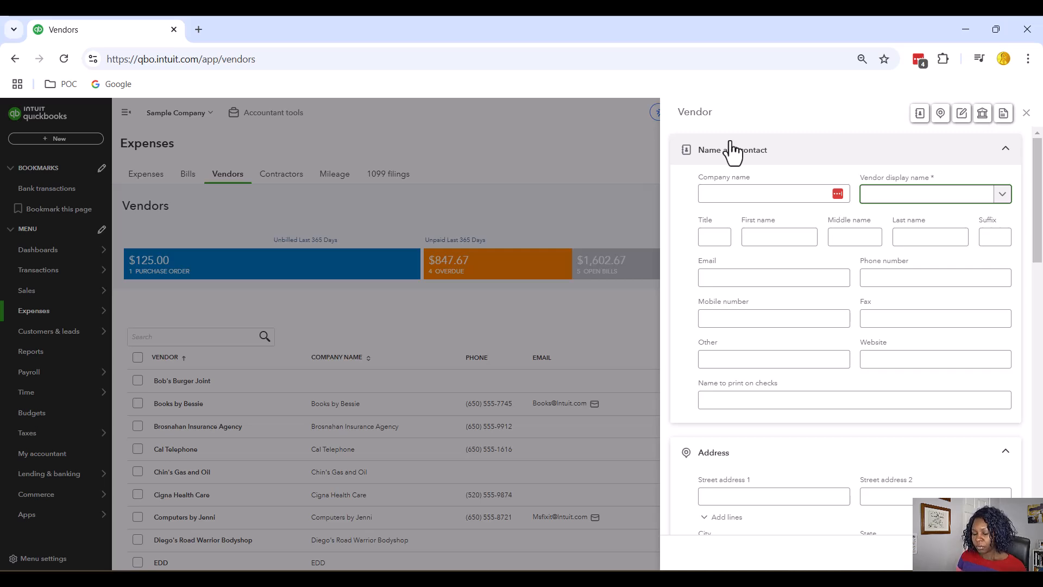
Create and save a vendor with company name 'McDonalds'.
{"action": "left_click", "coordinate": [730, 193]}
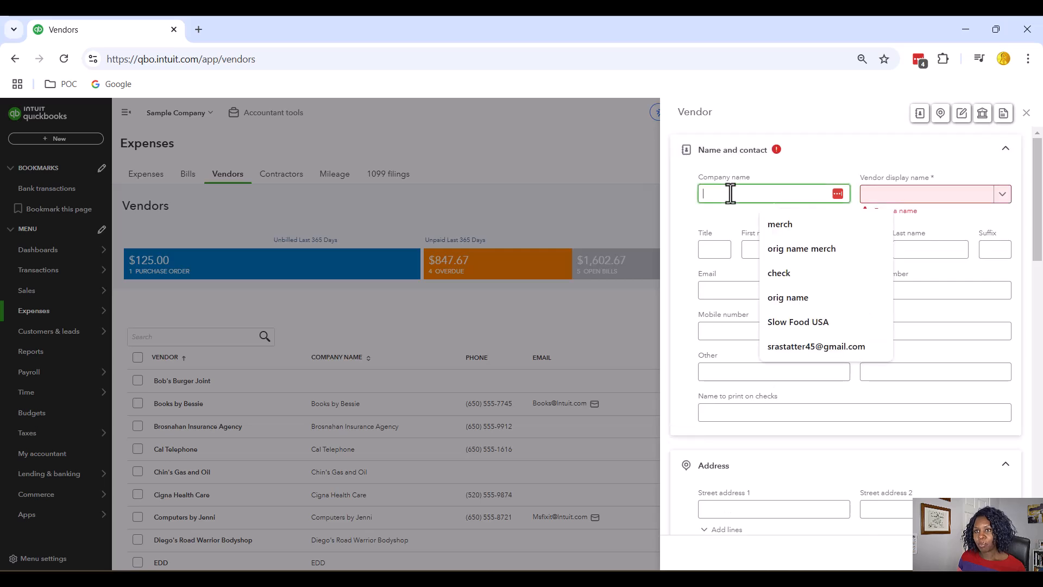
{"action": "left_click", "coordinate": [711, 227]}
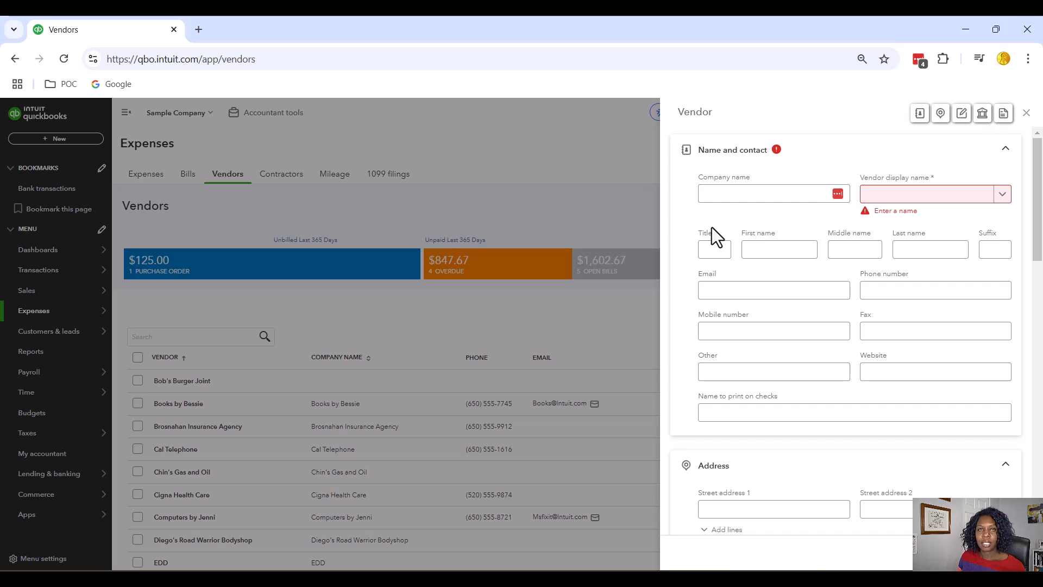
{"action": "left_click", "coordinate": [730, 194]}
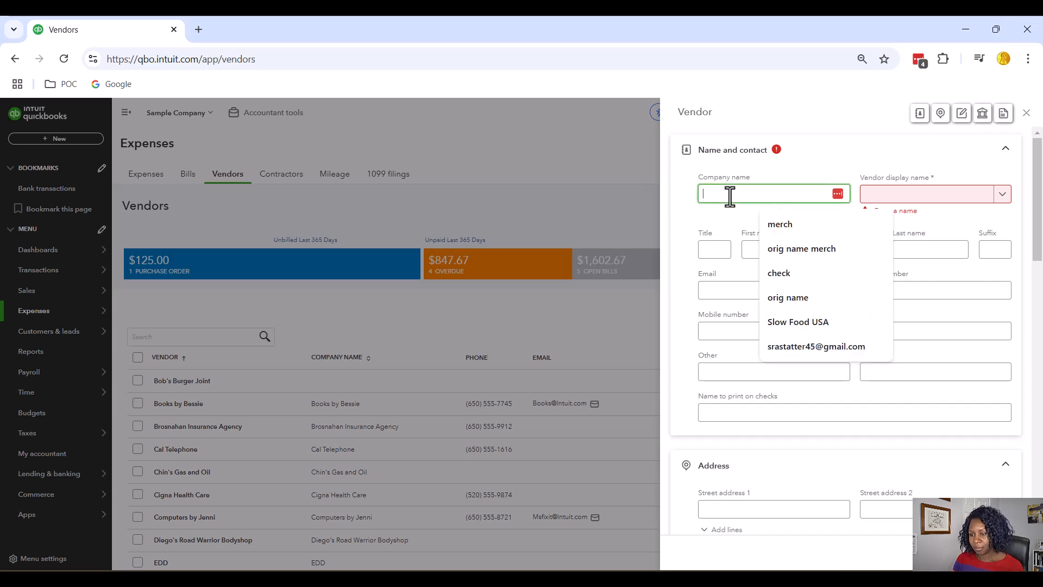
{"action": "type", "text": "Mc"}
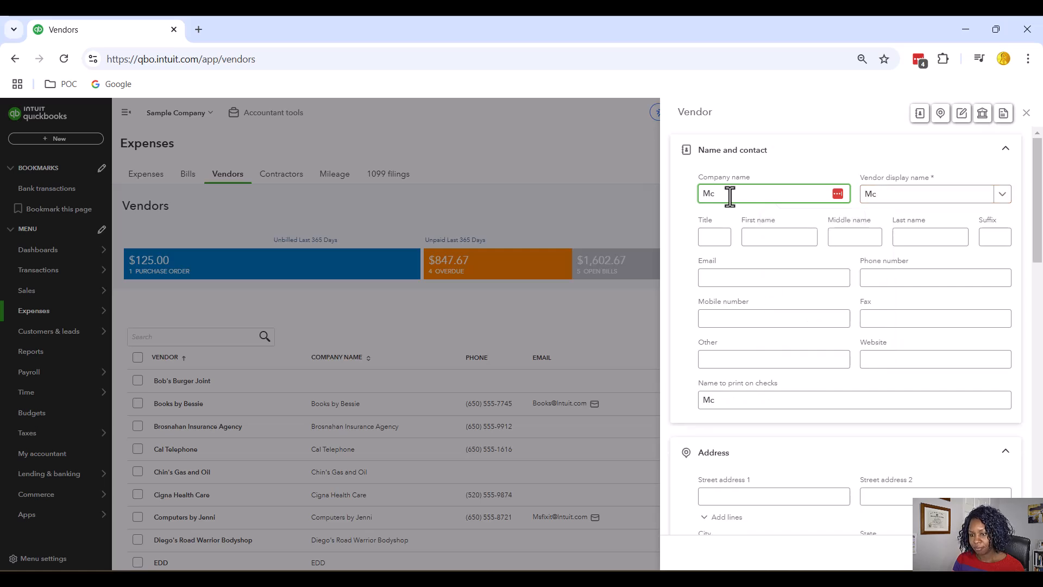
{"action": "type", "text": "Donalds"}
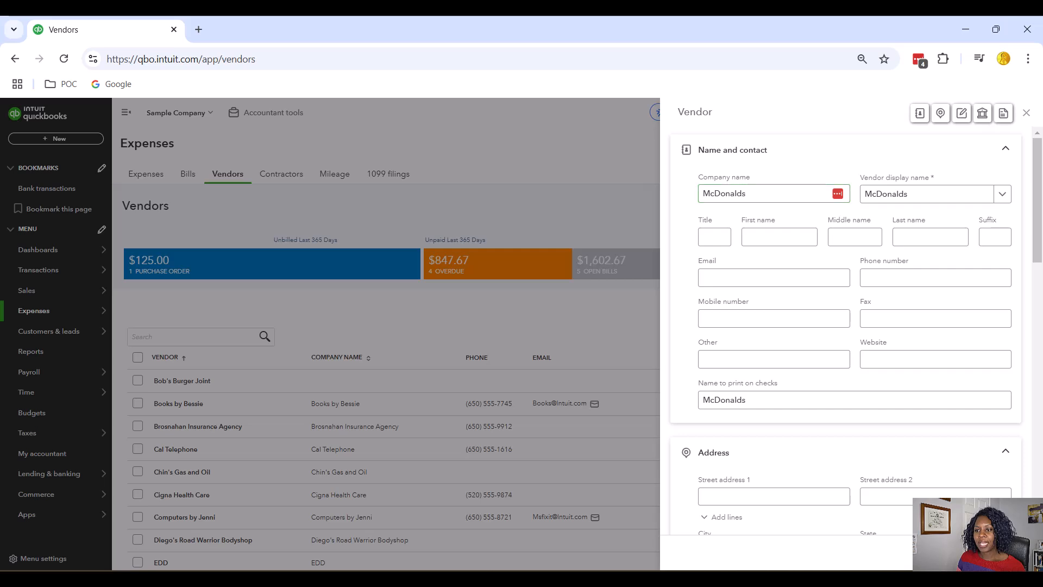
{"action": "left_click", "coordinate": [347, 271]}
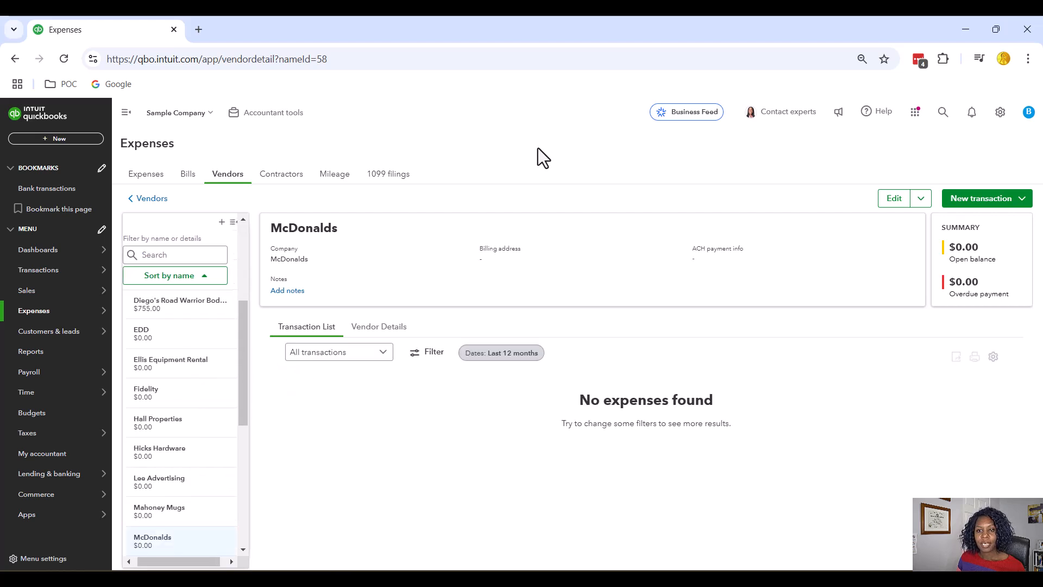
Return to the Vendors list and open another blank New Vendor form.
{"action": "left_click", "coordinate": [229, 179]}
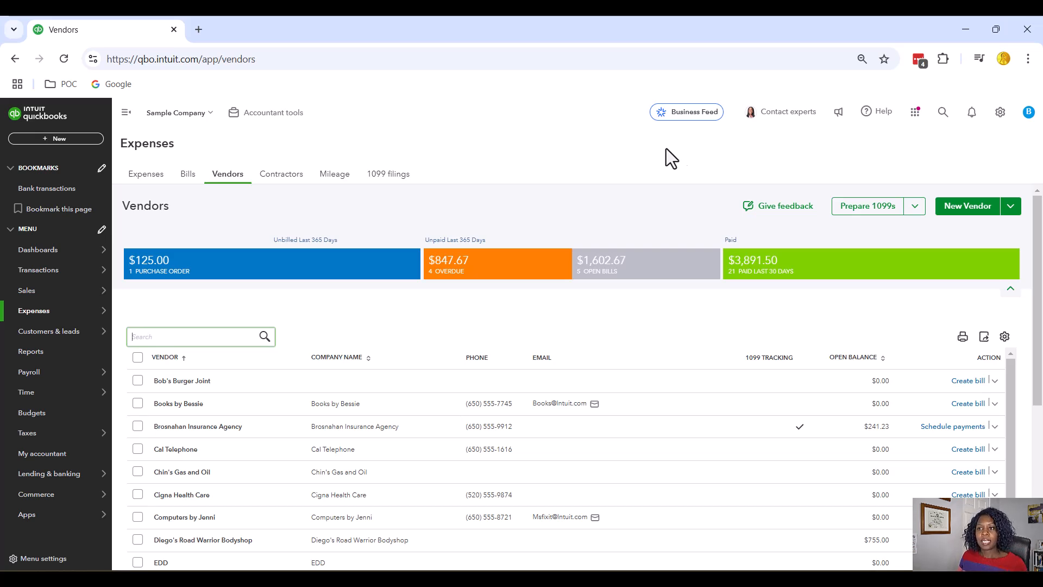
{"action": "left_click", "coordinate": [967, 205]}
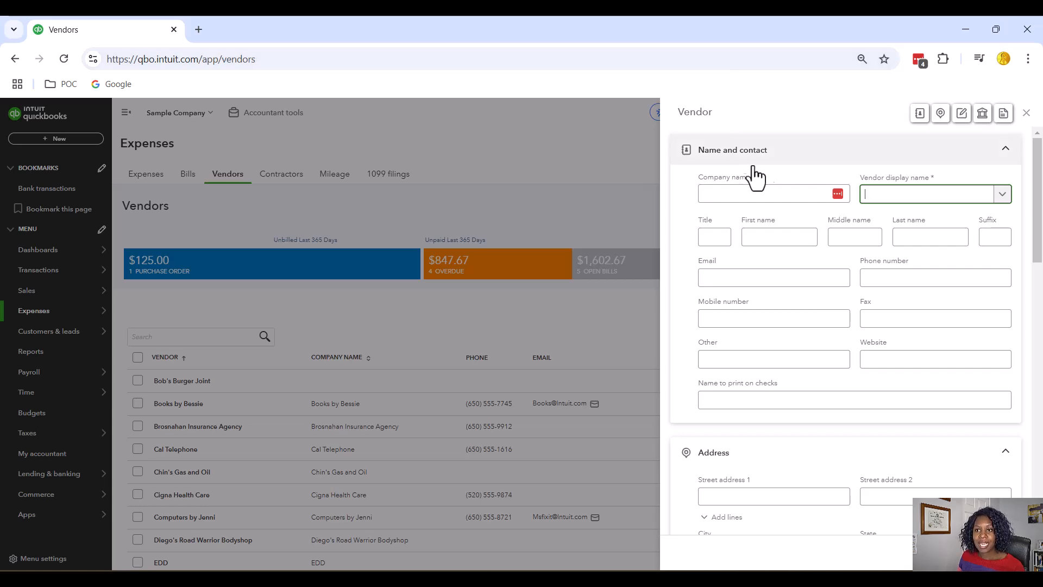
{"action": "scroll", "coordinate": [826, 274], "scroll_direction": "down", "scroll_amount": 5}
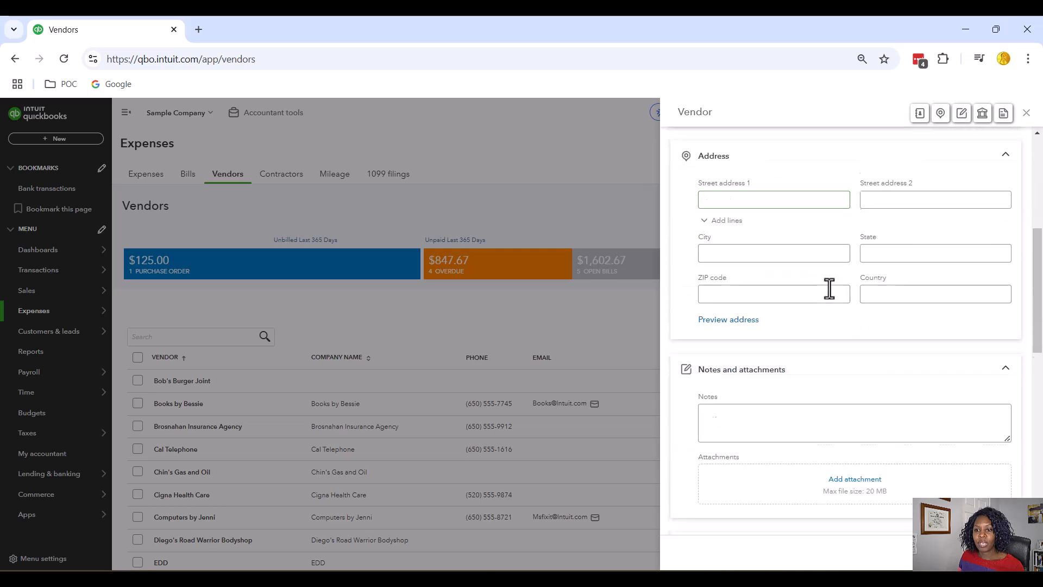
{"action": "scroll", "coordinate": [829, 289], "scroll_direction": "down", "scroll_amount": 8}
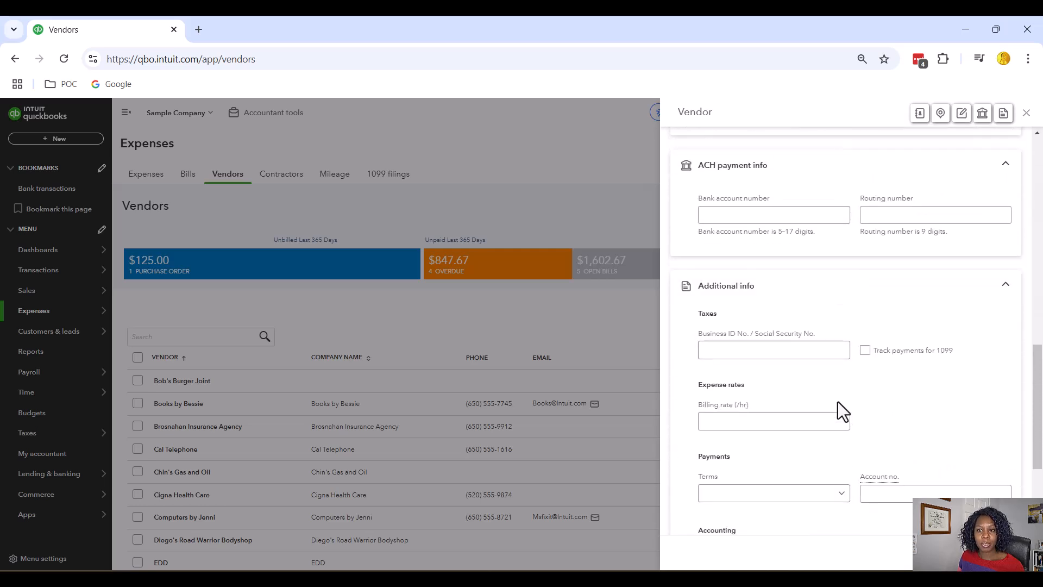
{"action": "scroll", "coordinate": [853, 423], "scroll_direction": "up", "scroll_amount": 15}
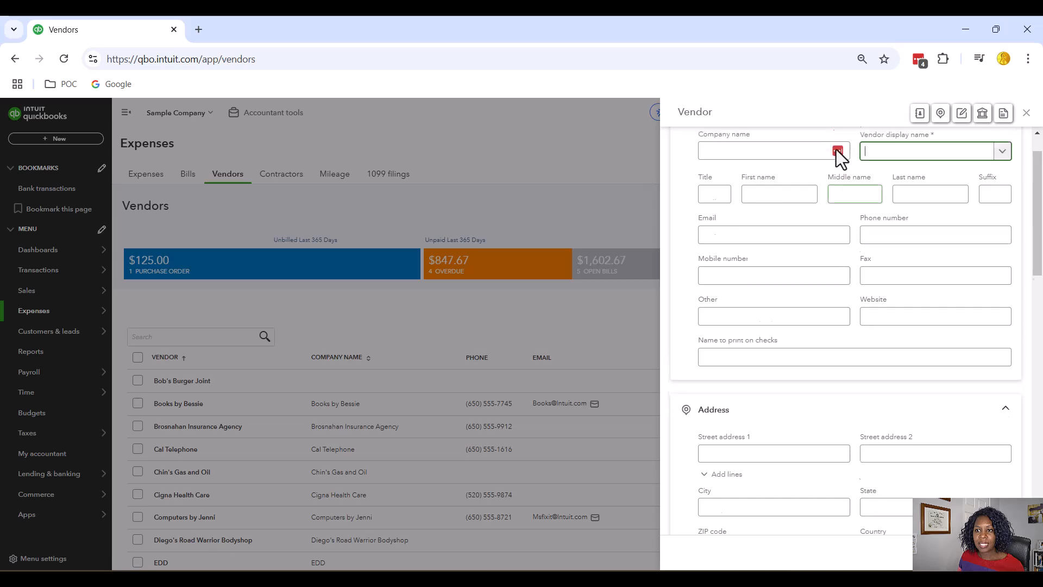
{"action": "scroll", "coordinate": [856, 297], "scroll_direction": "down", "scroll_amount": 10}
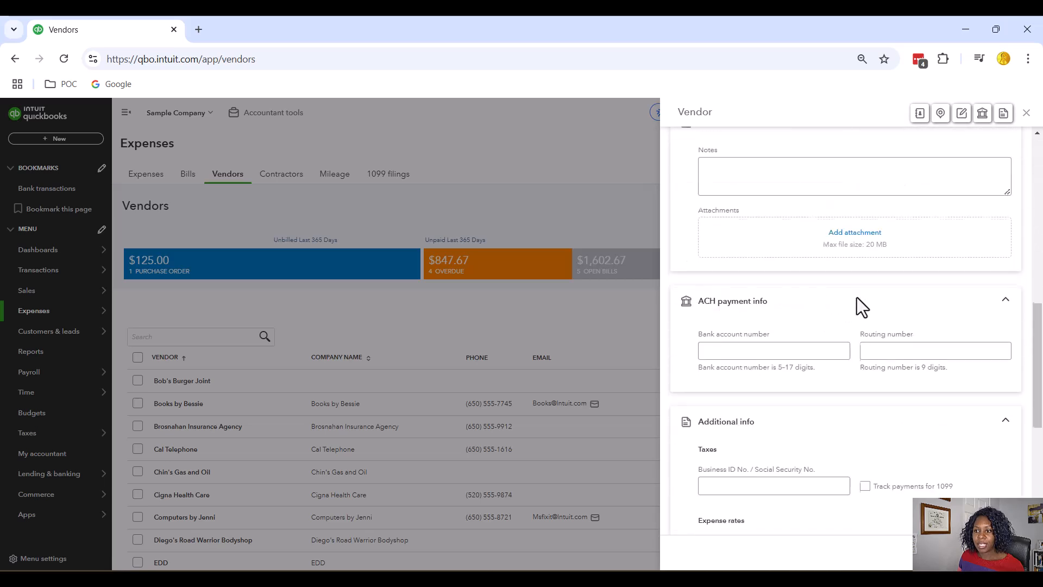
{"action": "scroll", "coordinate": [856, 298], "scroll_direction": "up", "scroll_amount": 9}
{"action": "scroll", "coordinate": [856, 298], "scroll_direction": "up", "scroll_amount": 2}
{"action": "left_click", "coordinate": [770, 190]}
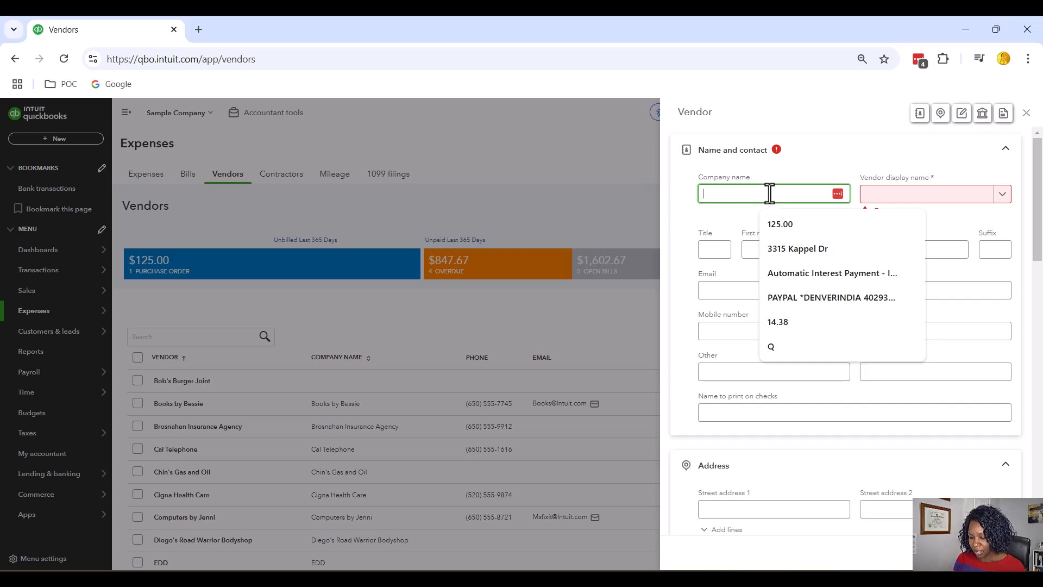
Enter company 'Johnson Landscaping' and fill in the contact's first and last name.
{"action": "type", "text": "Johnson"}
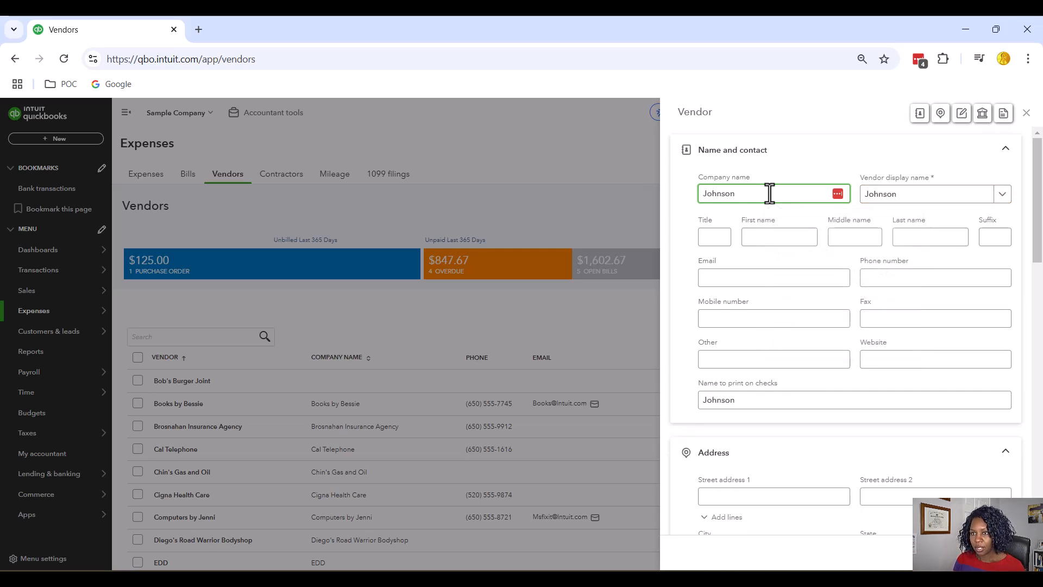
{"action": "type", "text": "and"}
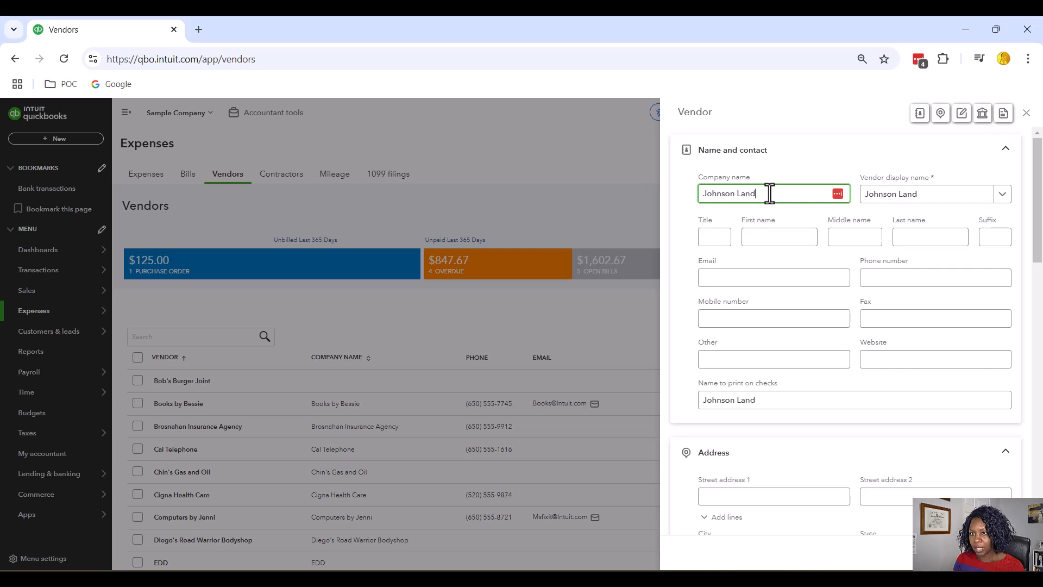
{"action": "type", "text": "scaping"}
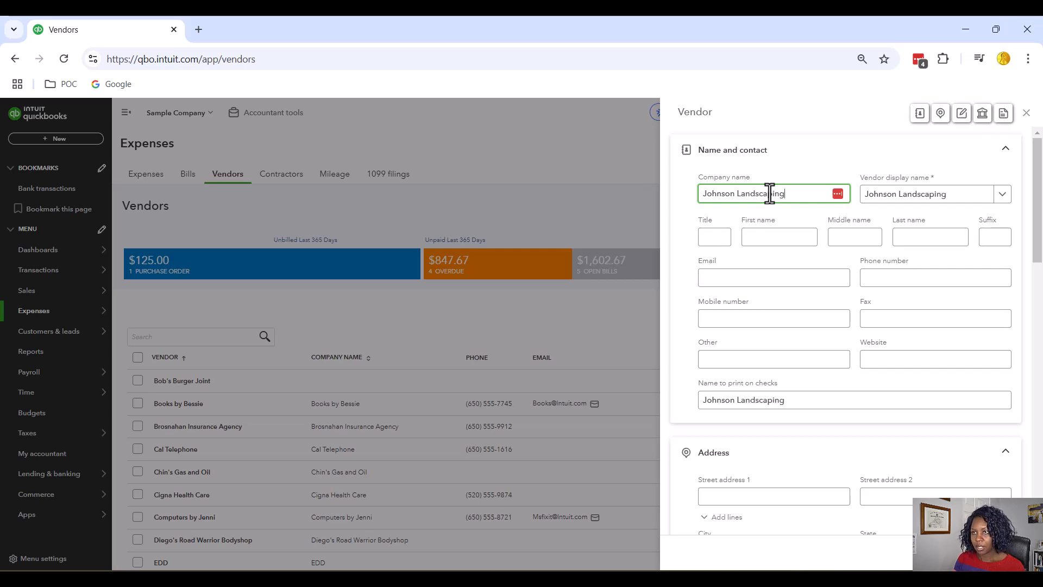
{"action": "left_click", "coordinate": [763, 237]}
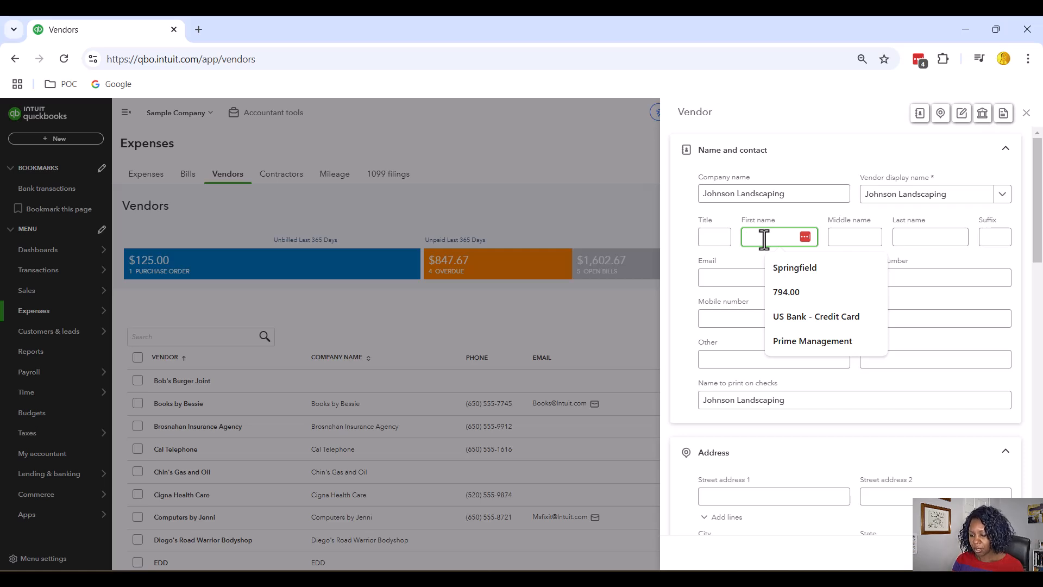
{"action": "key", "text": "Tab"}
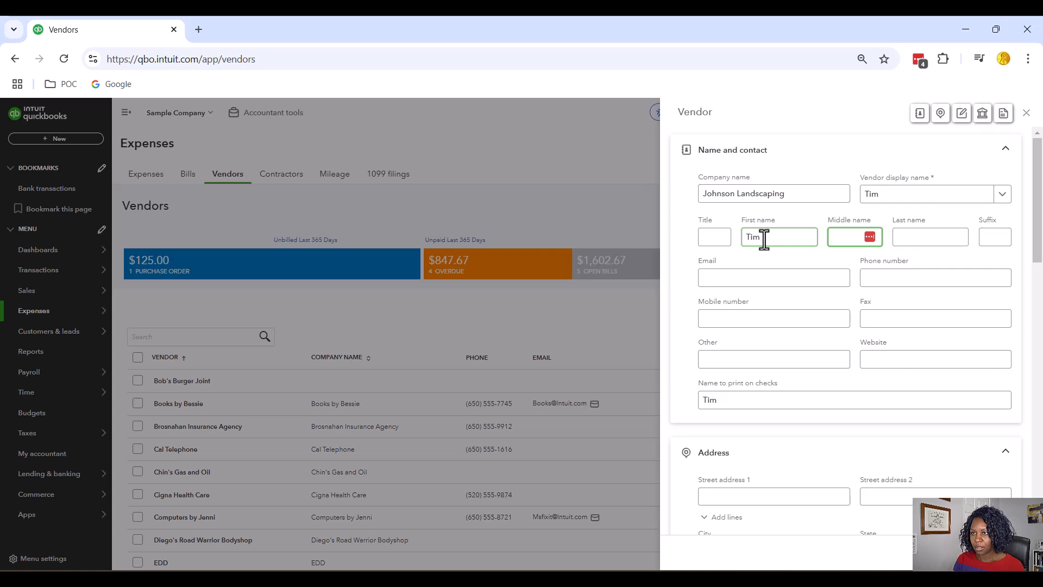
{"action": "key", "text": "Tab"}
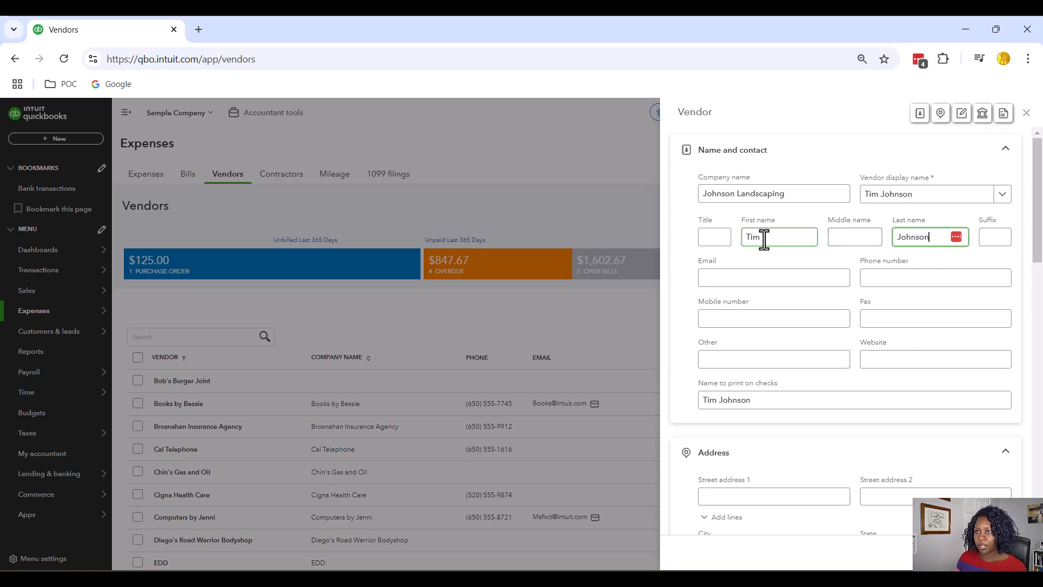
{"action": "left_click", "coordinate": [740, 275]}
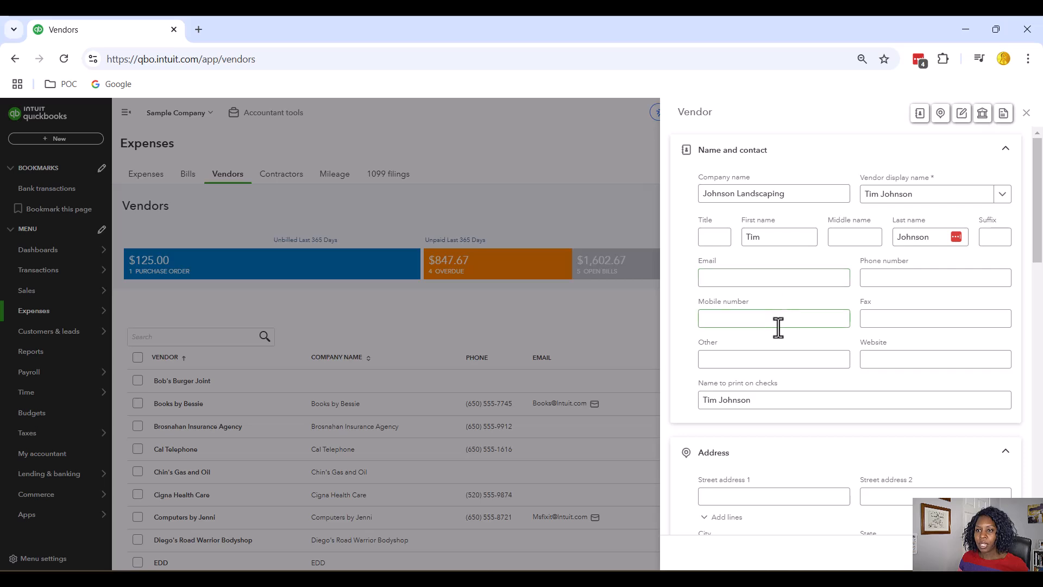
Add the note '1099 vendor' to the Johnson Landscaping vendor form.
{"action": "scroll", "coordinate": [777, 327], "scroll_direction": "down", "scroll_amount": 4}
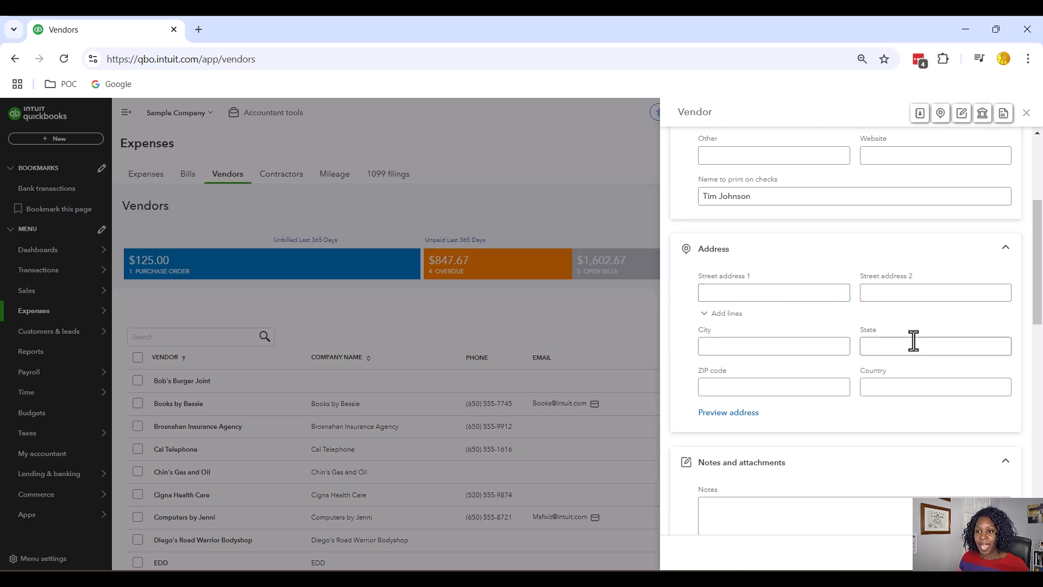
{"action": "scroll", "coordinate": [816, 314], "scroll_direction": "up", "scroll_amount": 3}
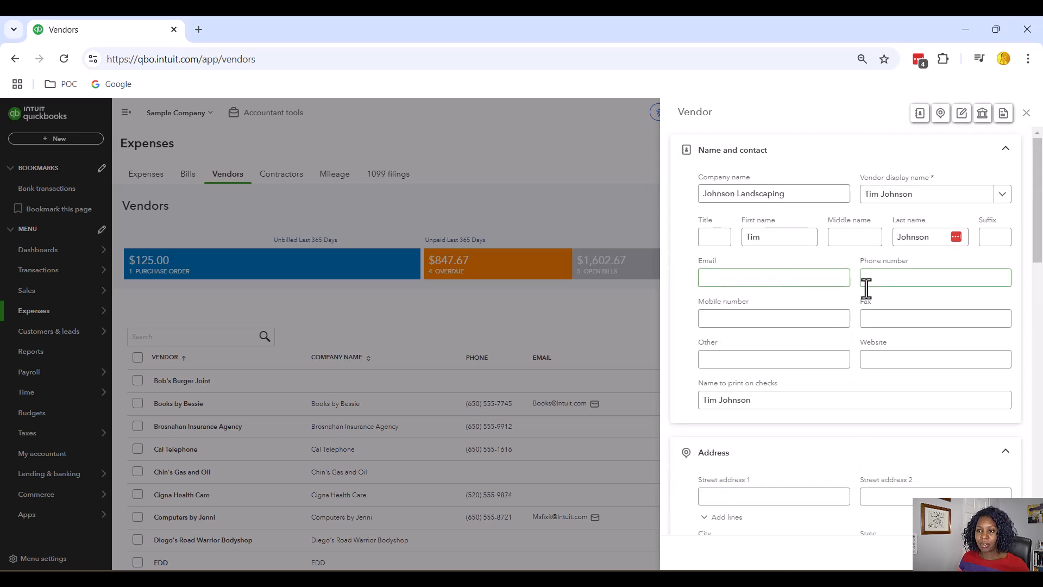
{"action": "scroll", "coordinate": [856, 302], "scroll_direction": "down", "scroll_amount": 3}
{"action": "scroll", "coordinate": [855, 304], "scroll_direction": "down", "scroll_amount": 3}
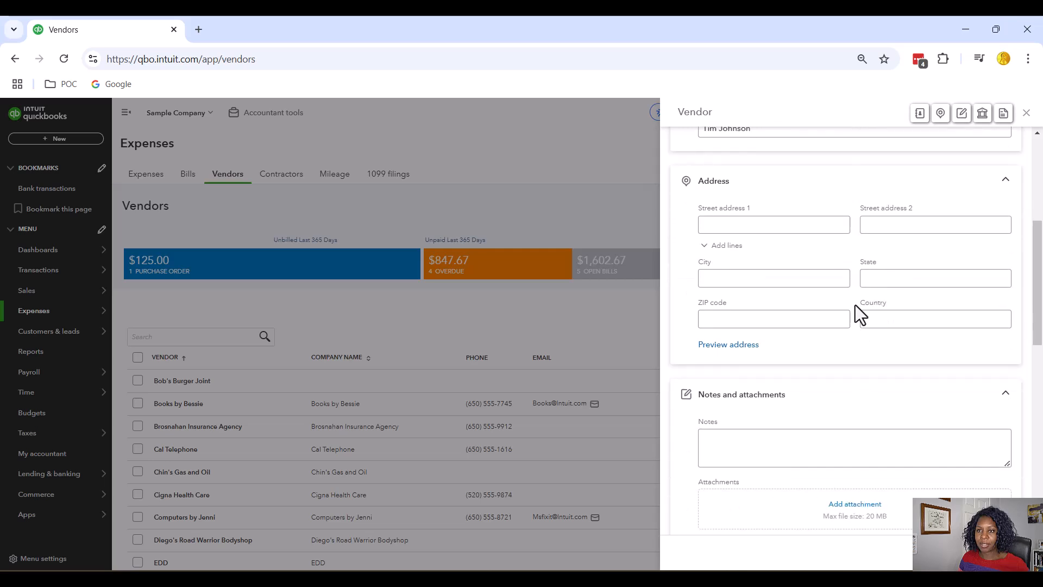
{"action": "left_click", "coordinate": [755, 448]}
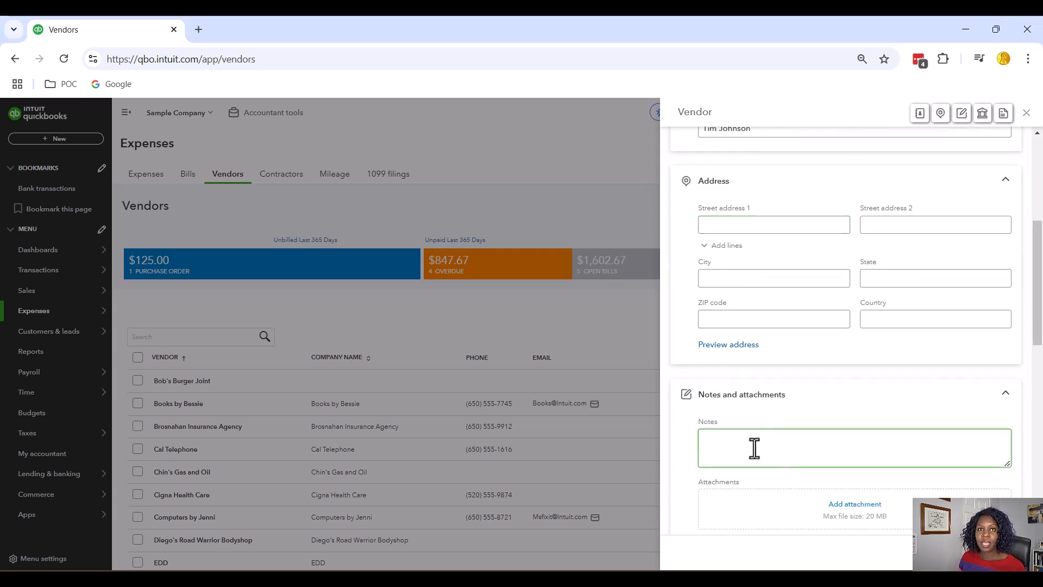
{"action": "type", "text": "1099"}
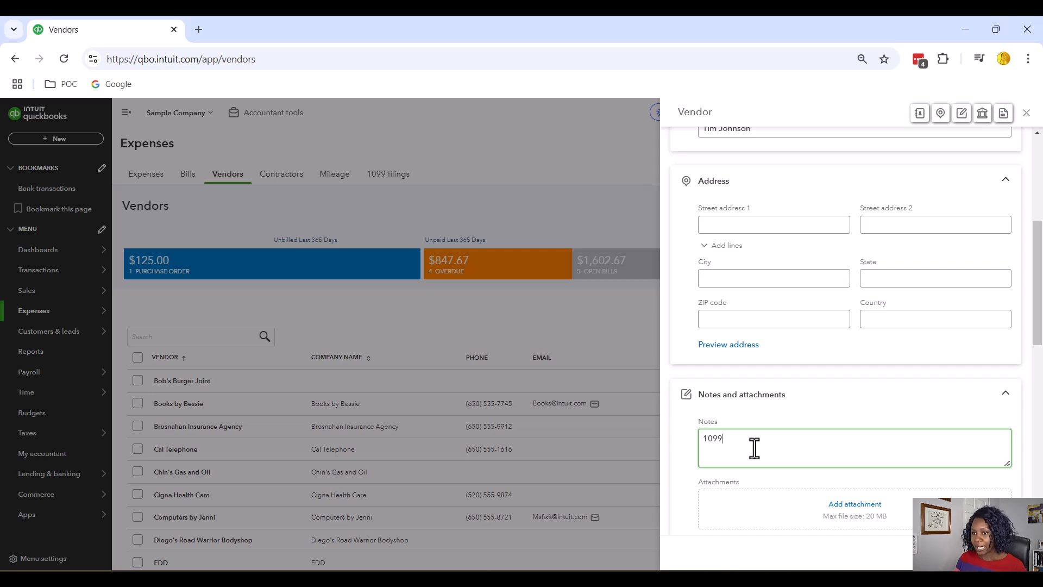
{"action": "type", "text": " vendor"}
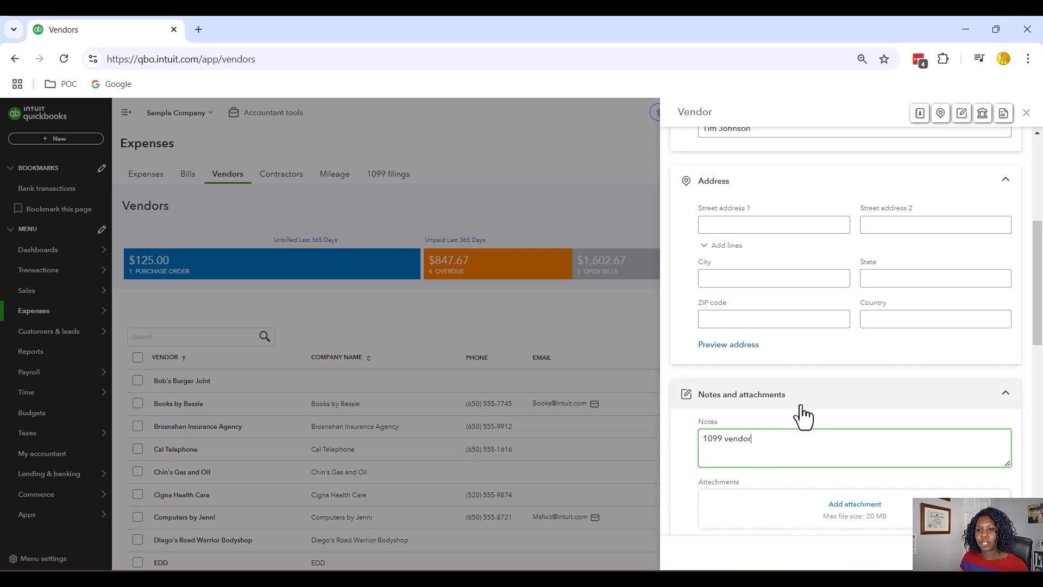
{"action": "scroll", "coordinate": [798, 414], "scroll_direction": "down", "scroll_amount": 2}
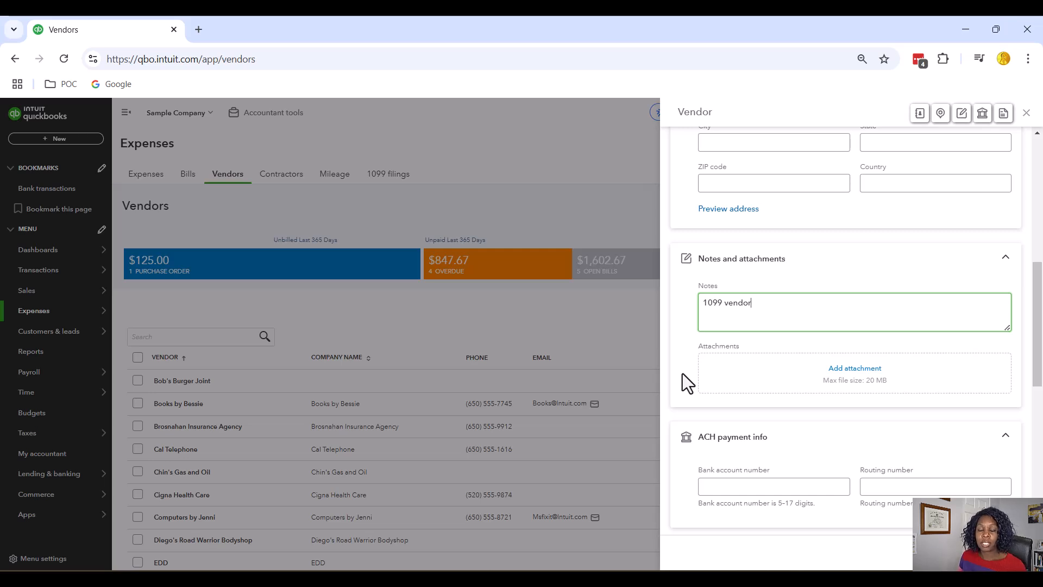
Tick 'Track payments for 1099' and leave the business ID number empty.
{"action": "scroll", "coordinate": [824, 398], "scroll_direction": "down", "scroll_amount": 3}
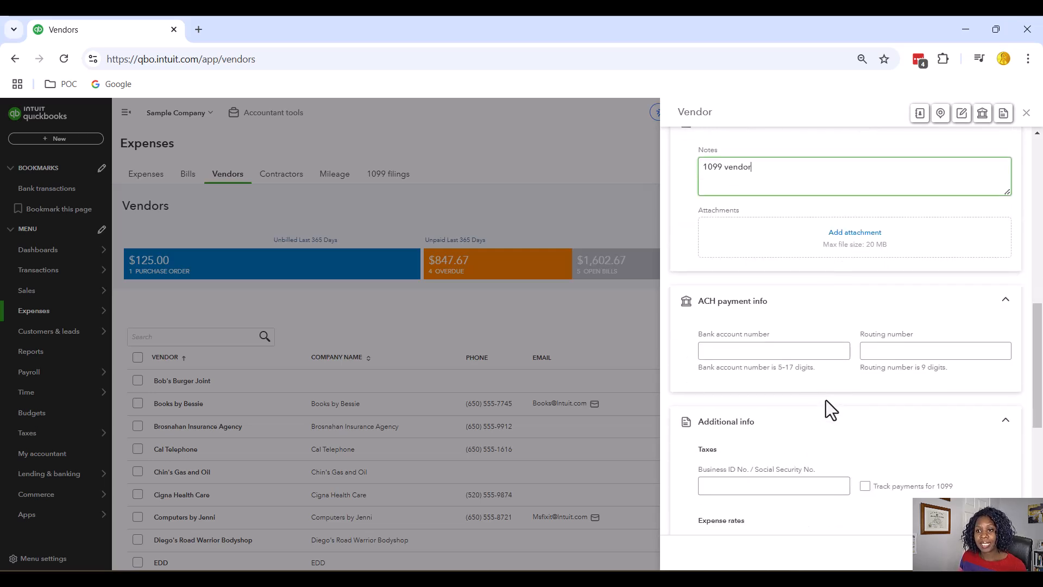
{"action": "scroll", "coordinate": [825, 400], "scroll_direction": "up", "scroll_amount": 4}
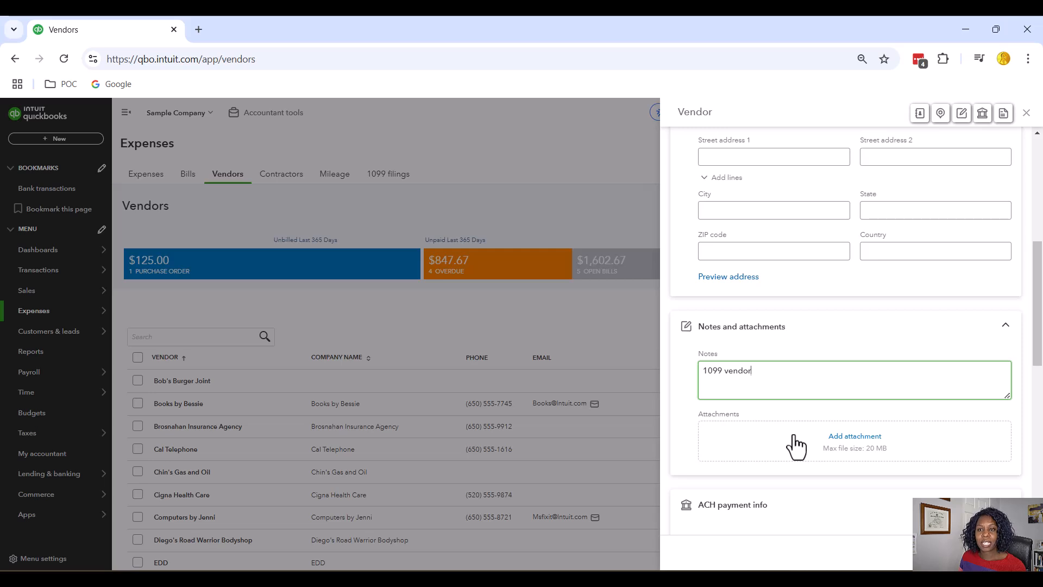
{"action": "scroll", "coordinate": [796, 444], "scroll_direction": "down", "scroll_amount": 3}
{"action": "scroll", "coordinate": [797, 445], "scroll_direction": "down", "scroll_amount": 2}
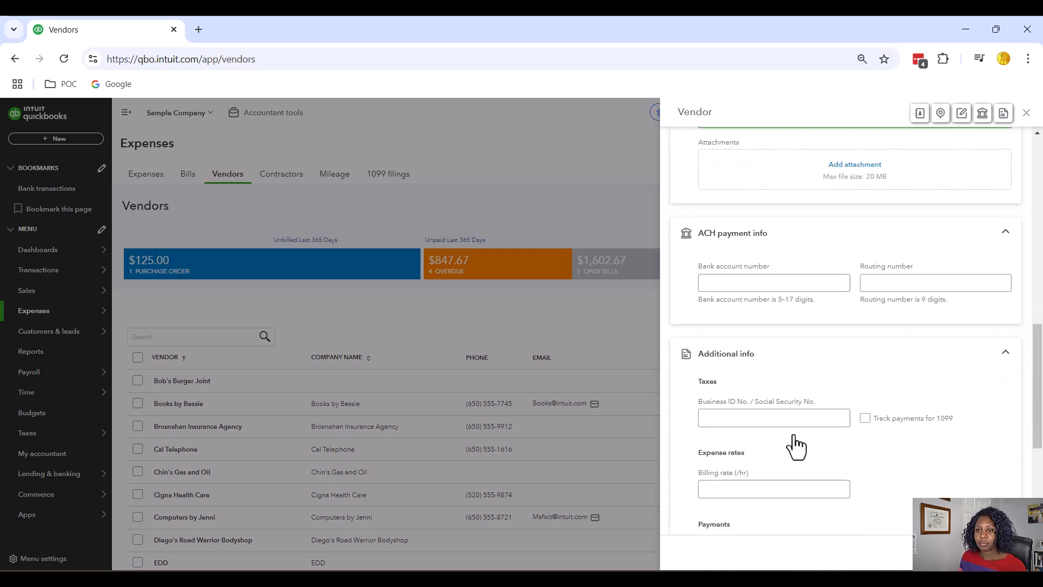
{"action": "left_click", "coordinate": [723, 421]}
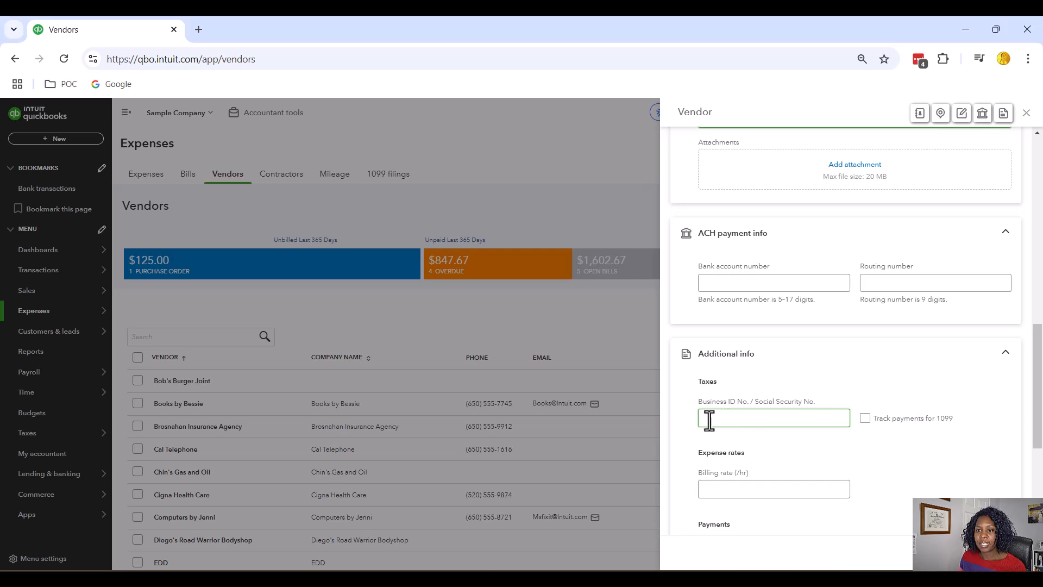
{"action": "left_click", "coordinate": [810, 421]}
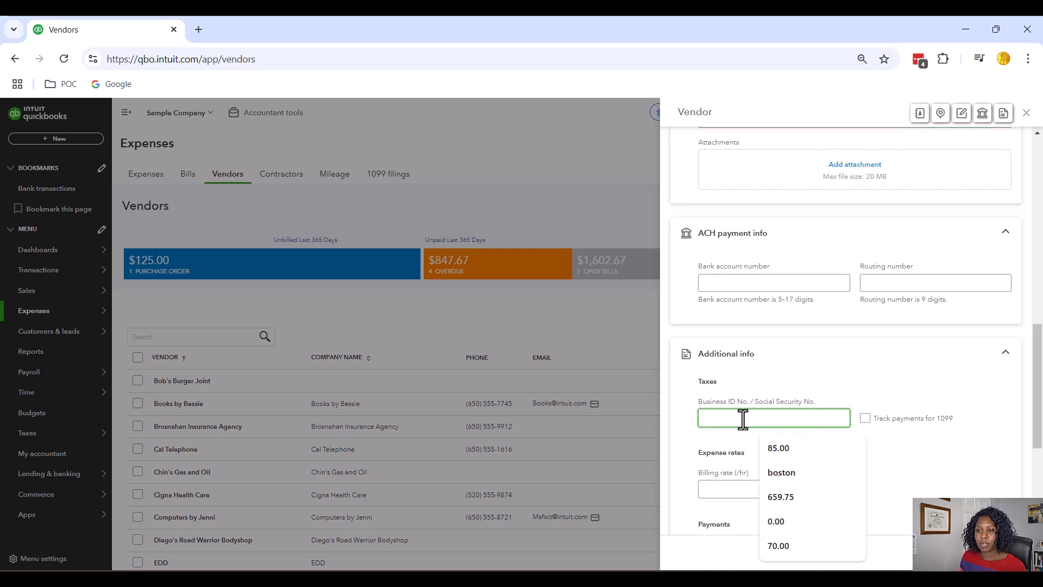
{"action": "left_click", "coordinate": [913, 456]}
{"action": "left_click", "coordinate": [866, 420]}
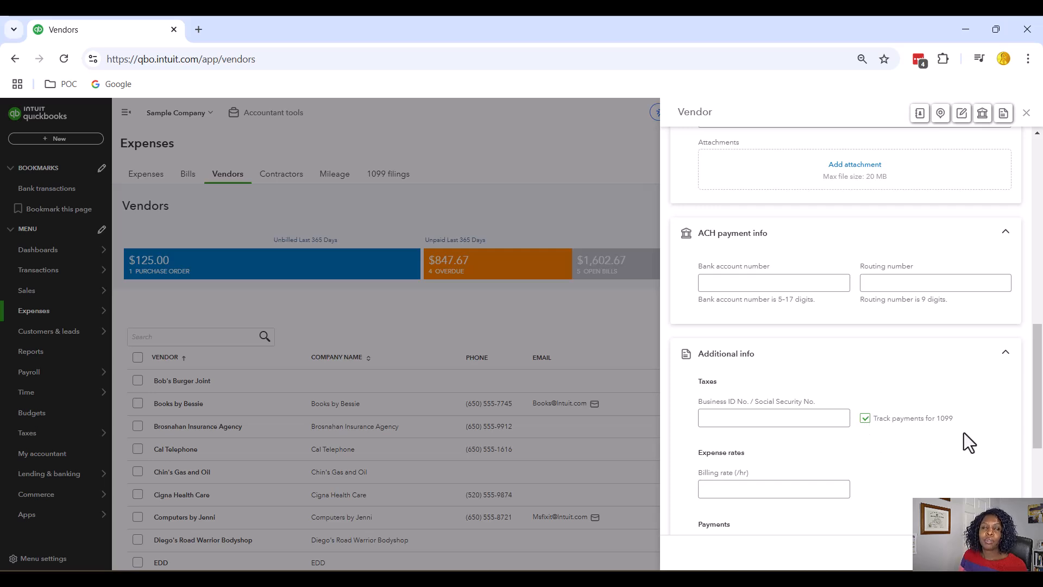
{"action": "left_click", "coordinate": [728, 417]}
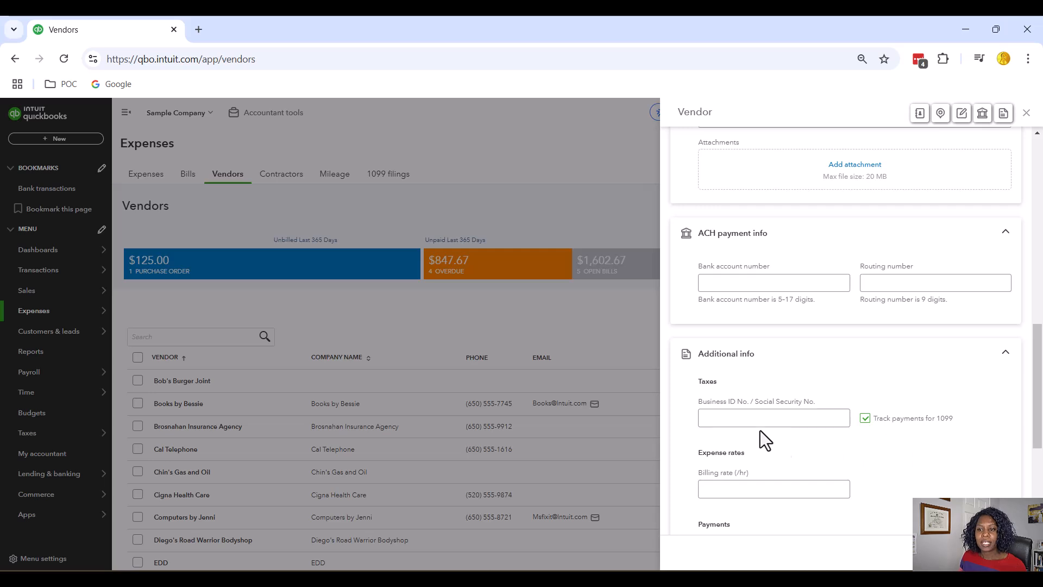
{"action": "left_click", "coordinate": [775, 419]}
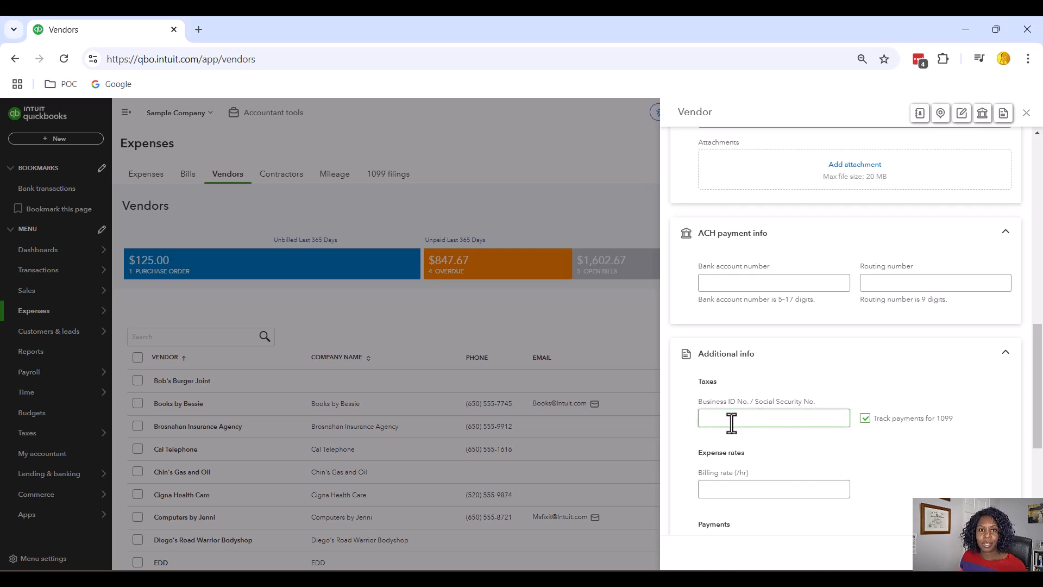
{"action": "left_click", "coordinate": [931, 487]}
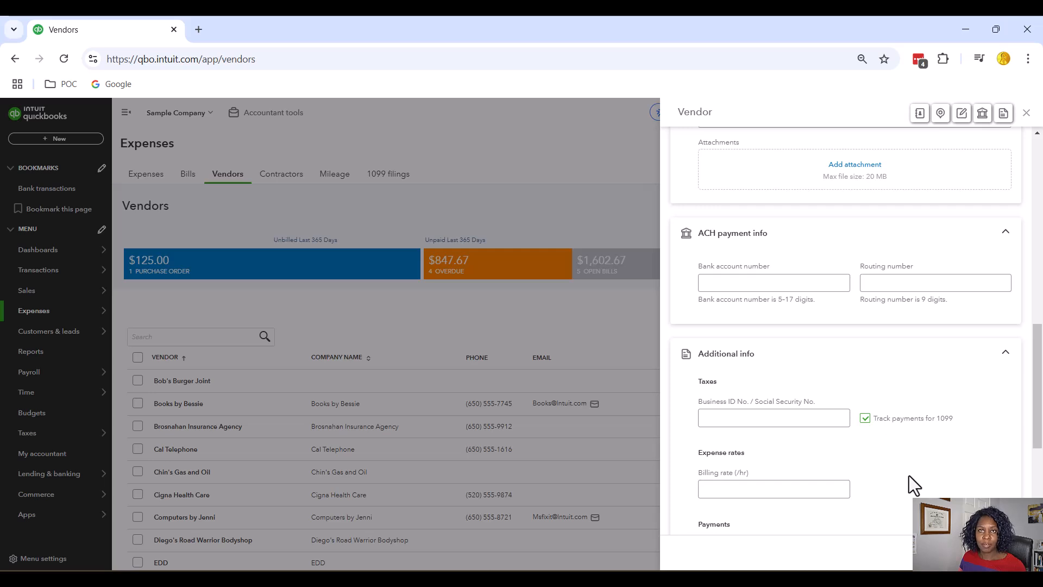
Review the Johnson Landscaping form fields and save the vendor.
{"action": "scroll", "coordinate": [912, 472], "scroll_direction": "down", "scroll_amount": 2}
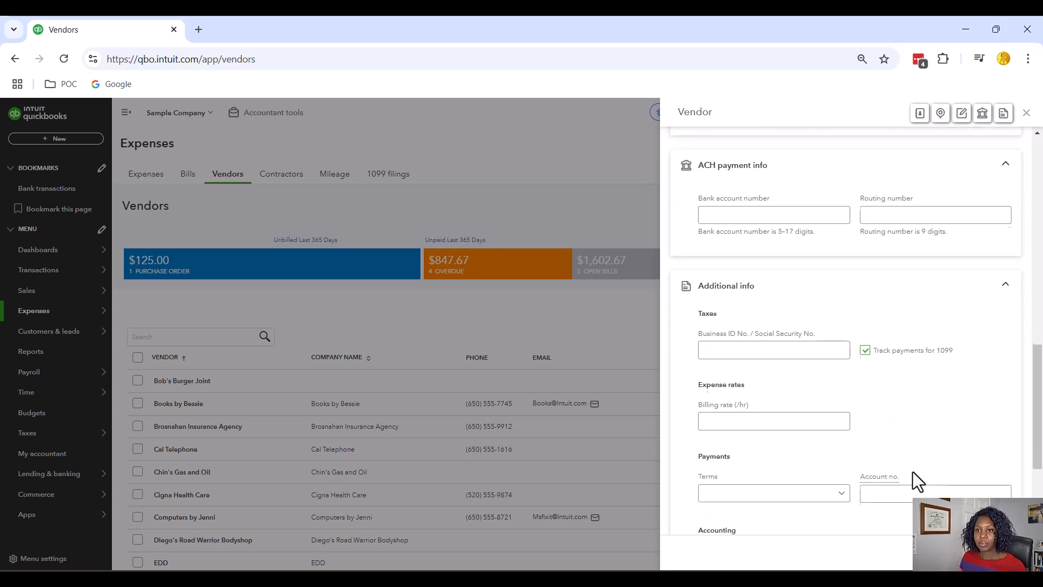
{"action": "scroll", "coordinate": [913, 472], "scroll_direction": "up", "scroll_amount": 3}
{"action": "scroll", "coordinate": [912, 472], "scroll_direction": "up", "scroll_amount": 3}
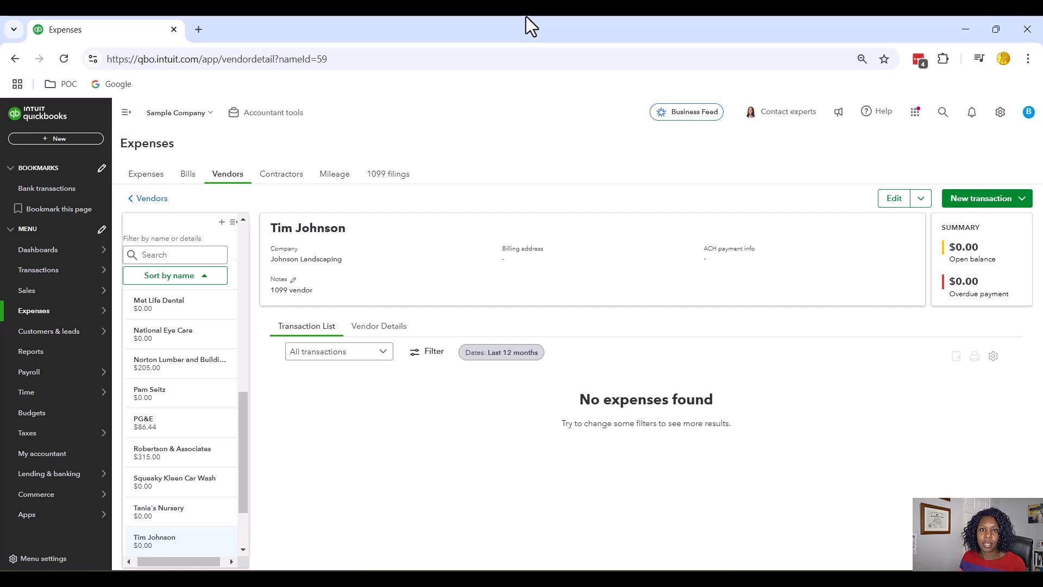
Return to the Vendors list and open a fresh blank vendor form.
{"action": "left_click", "coordinate": [237, 175]}
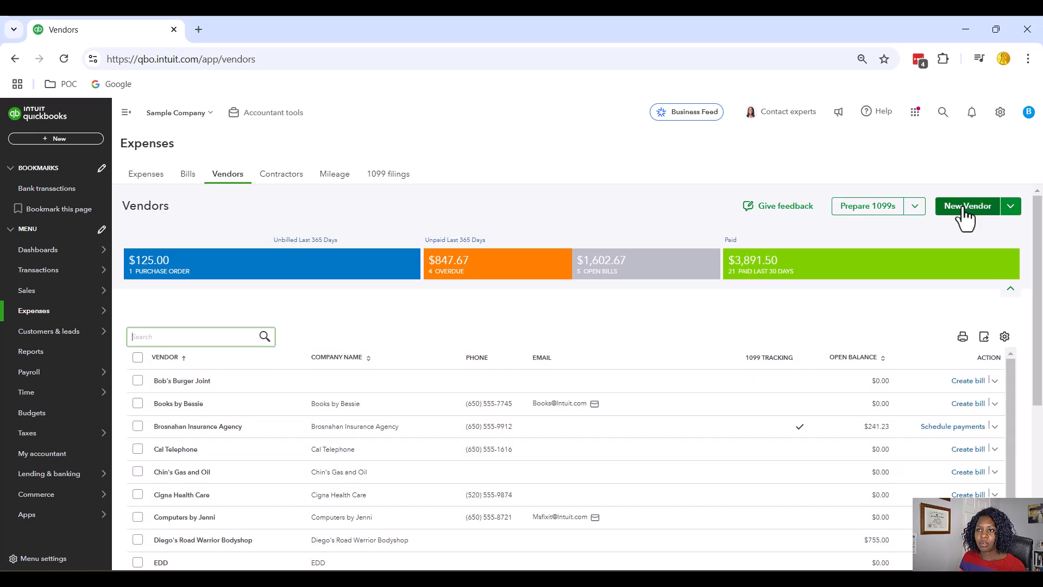
{"action": "left_click", "coordinate": [962, 209]}
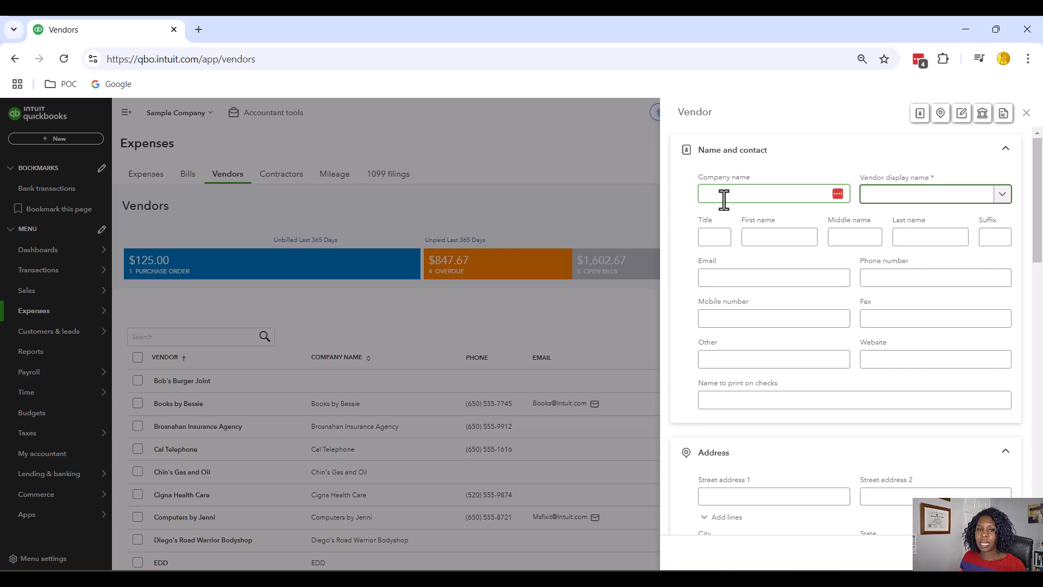
Enter 'Smith HVAC' as company name, auto-filling the display and check-print names.
{"action": "left_click", "coordinate": [724, 199]}
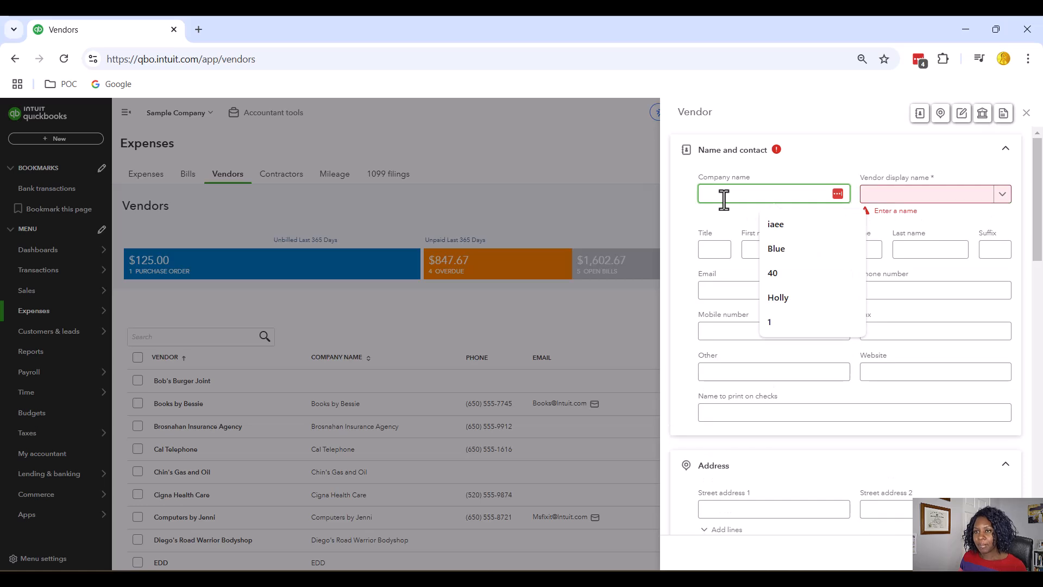
{"action": "type", "text": "S"}
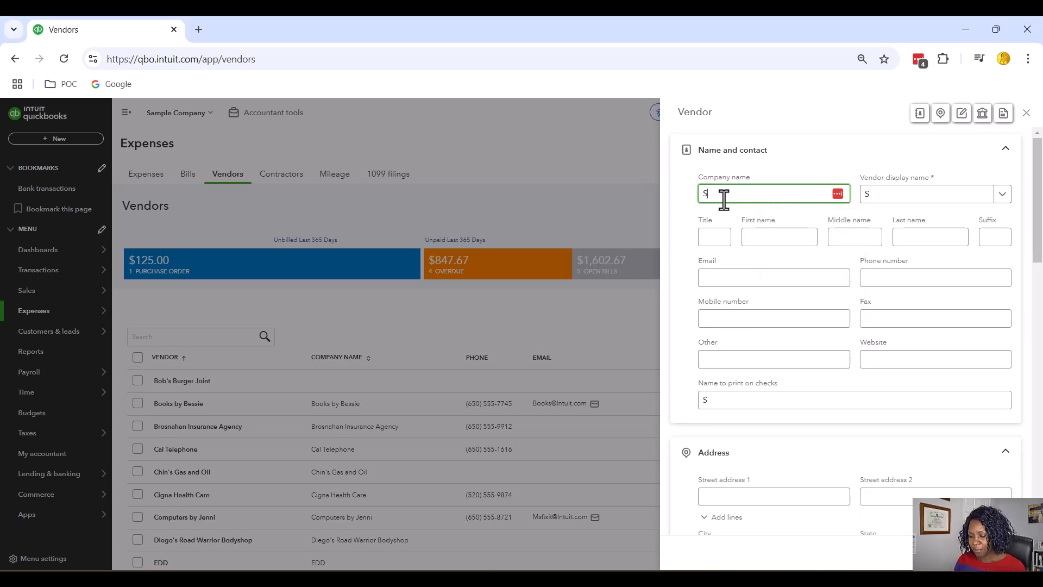
{"action": "type", "text": "mith HVAC"}
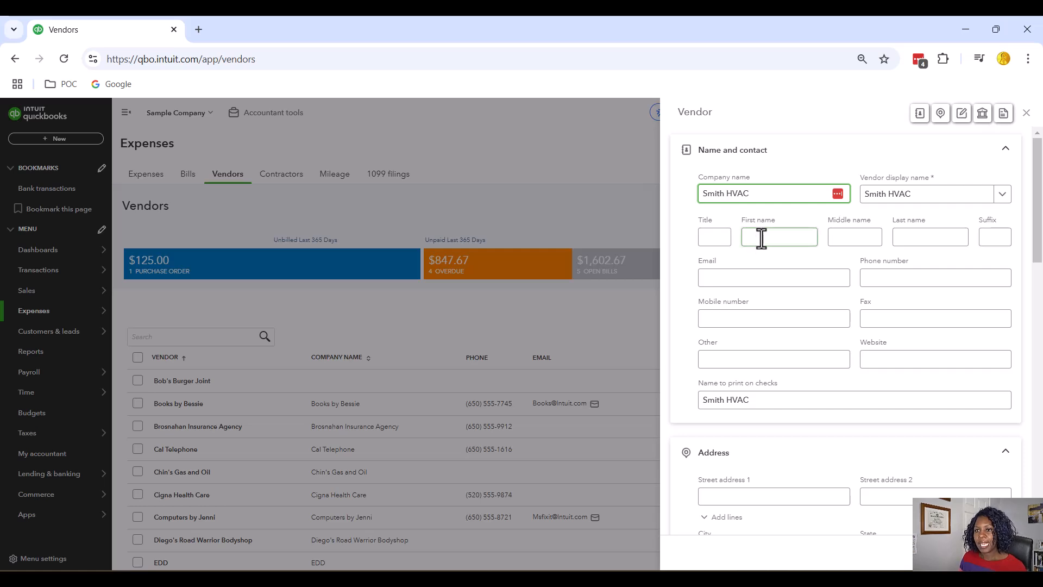
{"action": "left_click", "coordinate": [764, 264]}
{"action": "left_click", "coordinate": [831, 320]}
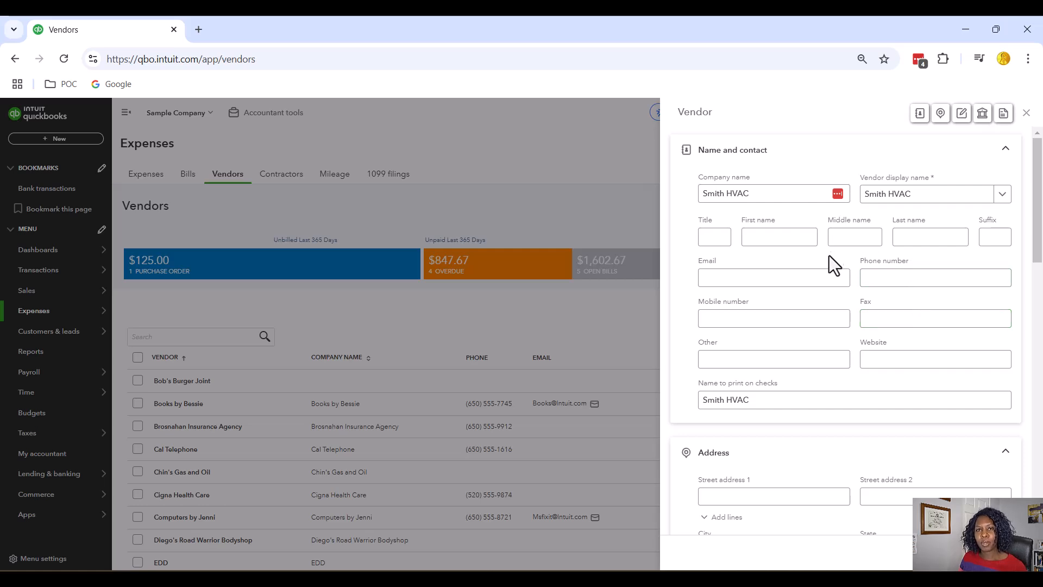
{"action": "left_click", "coordinate": [822, 277]}
{"action": "scroll", "coordinate": [823, 278], "scroll_direction": "down", "scroll_amount": 2}
{"action": "scroll", "coordinate": [823, 279], "scroll_direction": "down", "scroll_amount": 10}
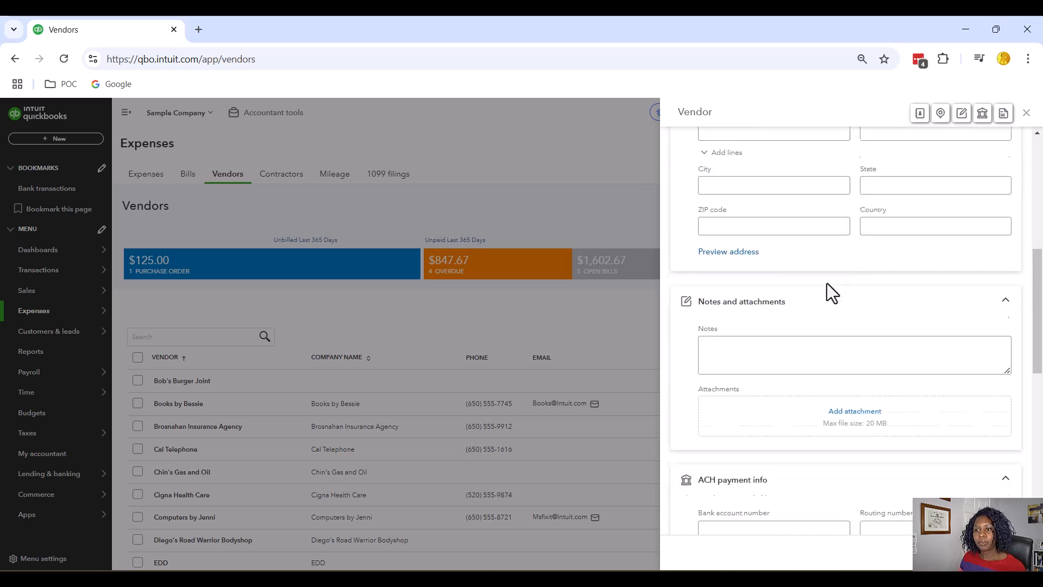
{"action": "scroll", "coordinate": [957, 286], "scroll_direction": "down", "scroll_amount": 1}
Leave 'Track payments for 1099' unchecked for Smith HVAC and return to Notes and attachments.
{"action": "left_click", "coordinate": [864, 350]}
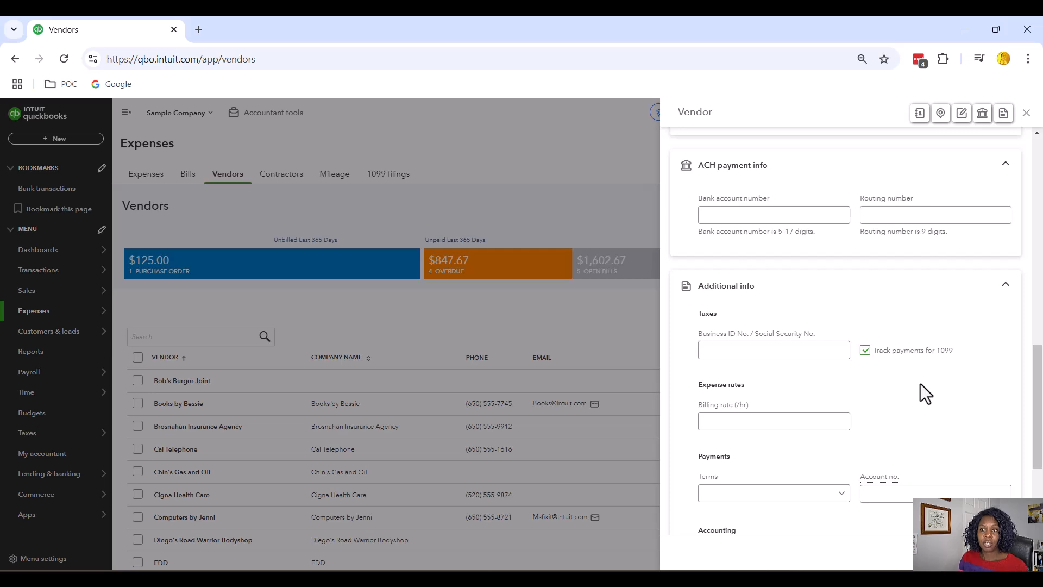
{"action": "scroll", "coordinate": [950, 382], "scroll_direction": "up", "scroll_amount": 15}
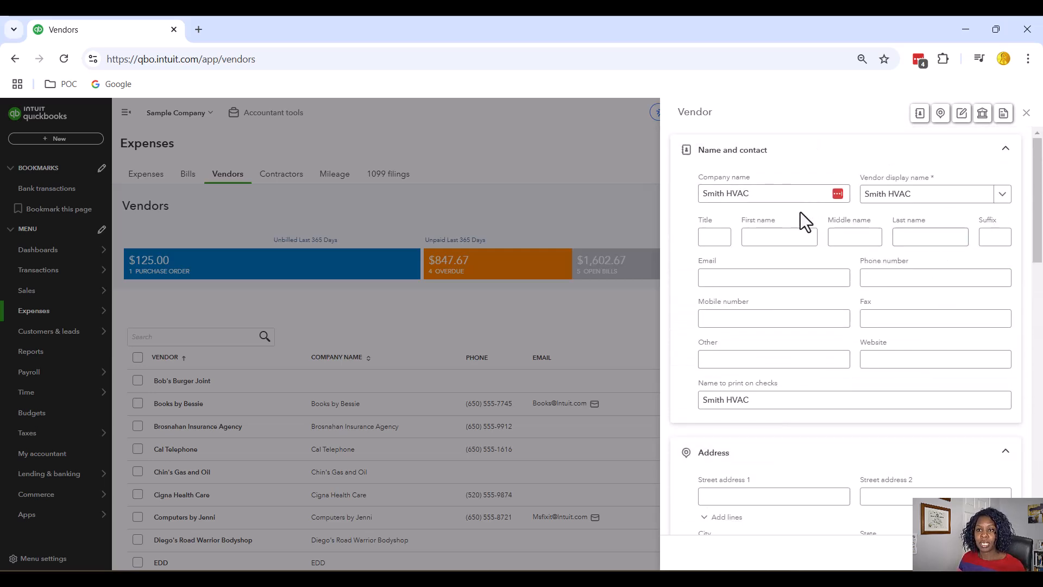
{"action": "scroll", "coordinate": [881, 432], "scroll_direction": "down", "scroll_amount": 15}
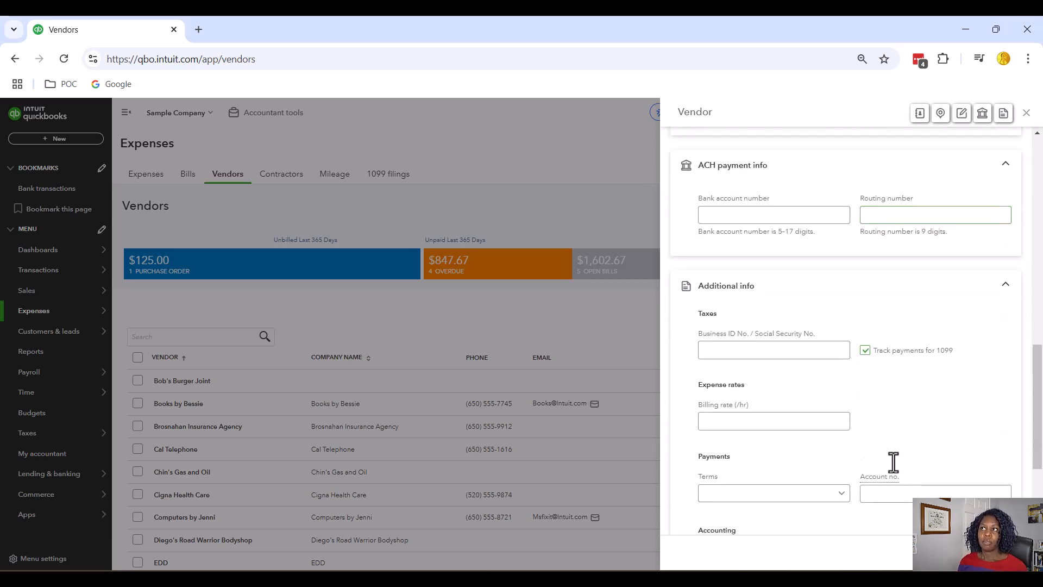
{"action": "scroll", "coordinate": [893, 463], "scroll_direction": "up", "scroll_amount": 15}
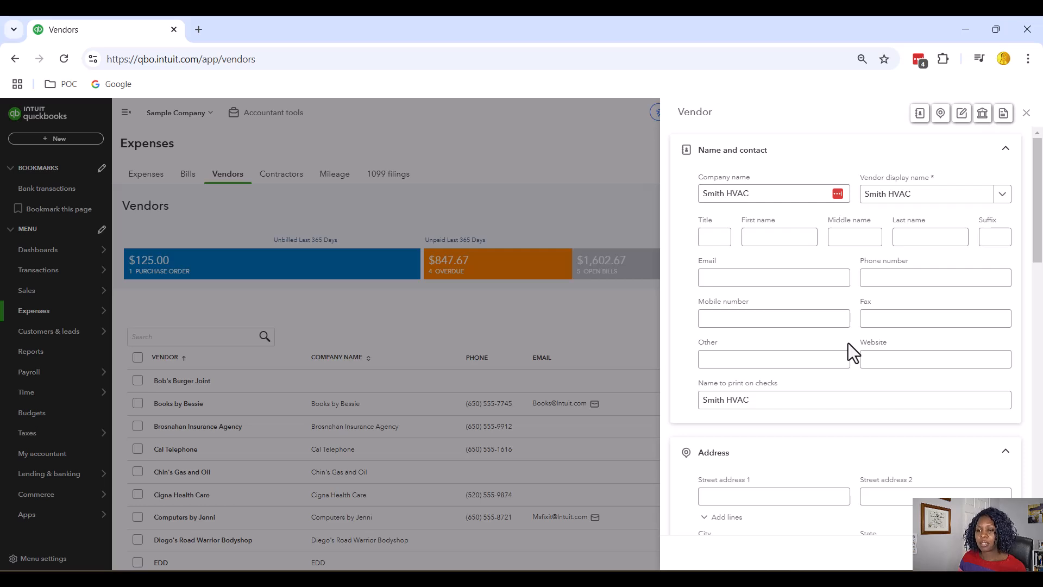
{"action": "scroll", "coordinate": [848, 343], "scroll_direction": "down", "scroll_amount": 3}
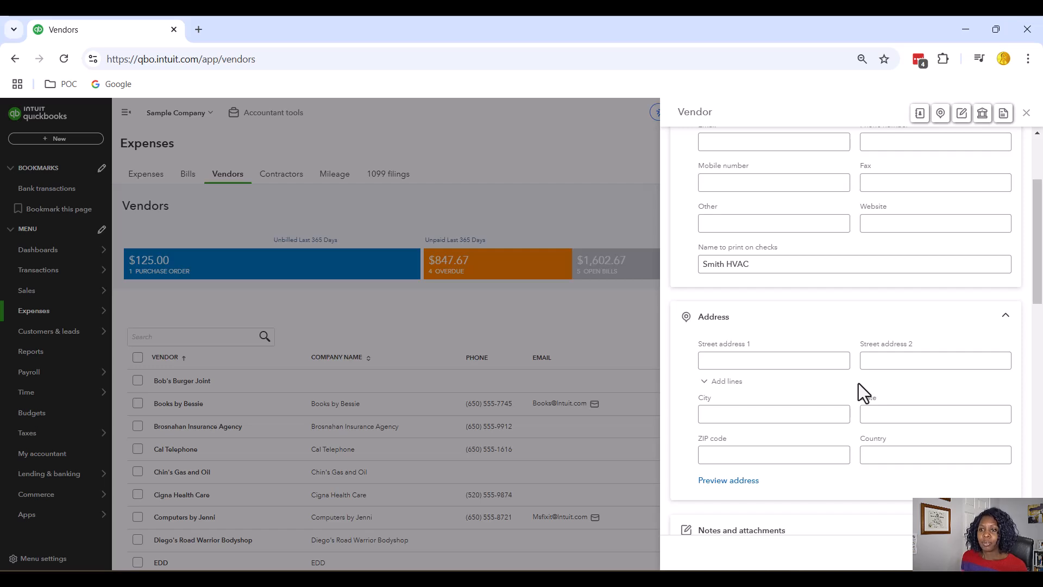
{"action": "scroll", "coordinate": [858, 383], "scroll_direction": "down", "scroll_amount": 5}
{"action": "scroll", "coordinate": [865, 425], "scroll_direction": "down", "scroll_amount": 2}
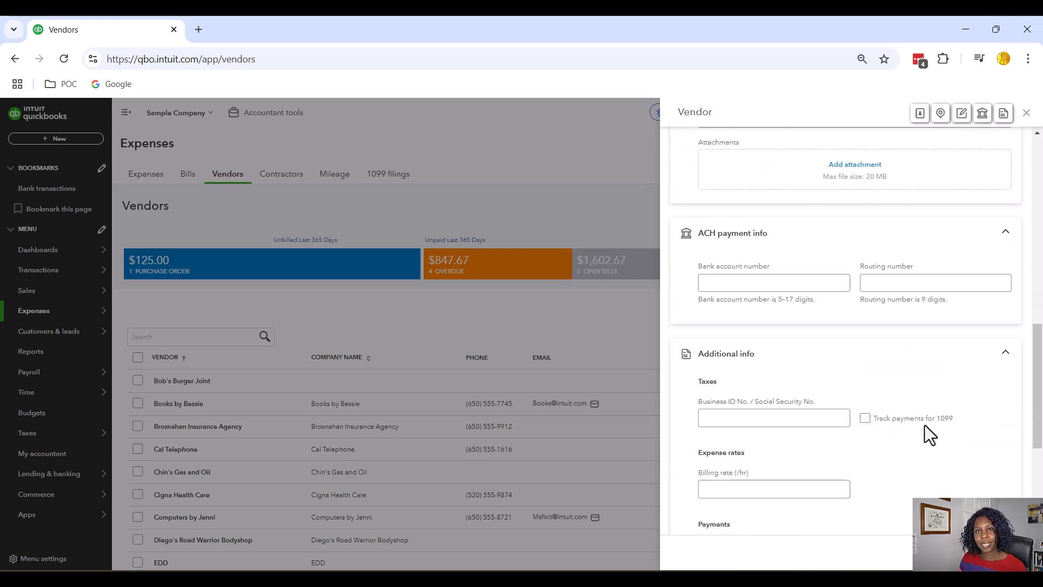
{"action": "scroll", "coordinate": [924, 424], "scroll_direction": "up", "scroll_amount": 5}
{"action": "scroll", "coordinate": [925, 425], "scroll_direction": "up", "scroll_amount": 1}
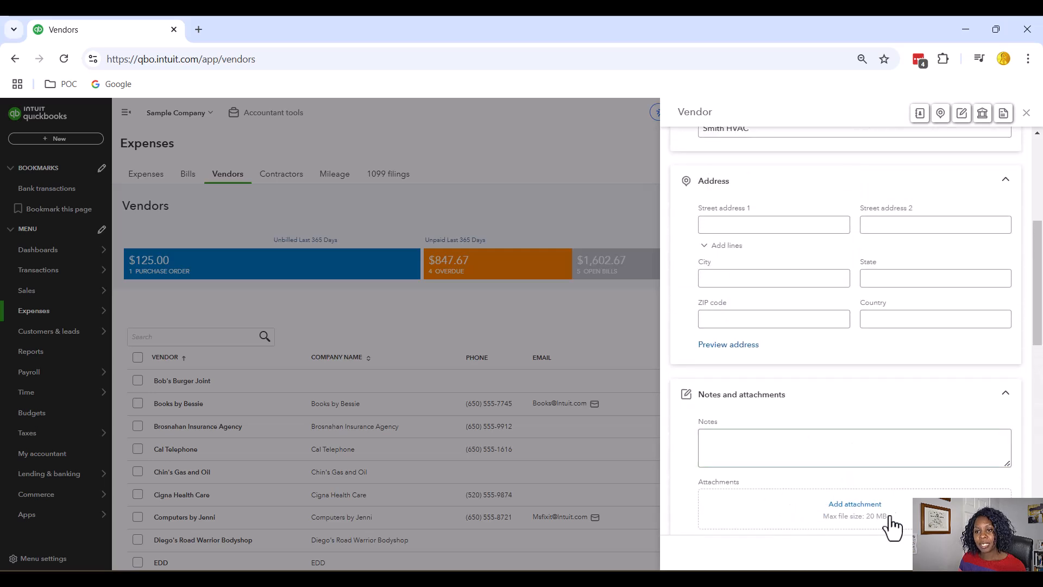
Enter the note 'C Corporation' for Smith HVAC and save the vendor.
{"action": "left_click", "coordinate": [816, 442]}
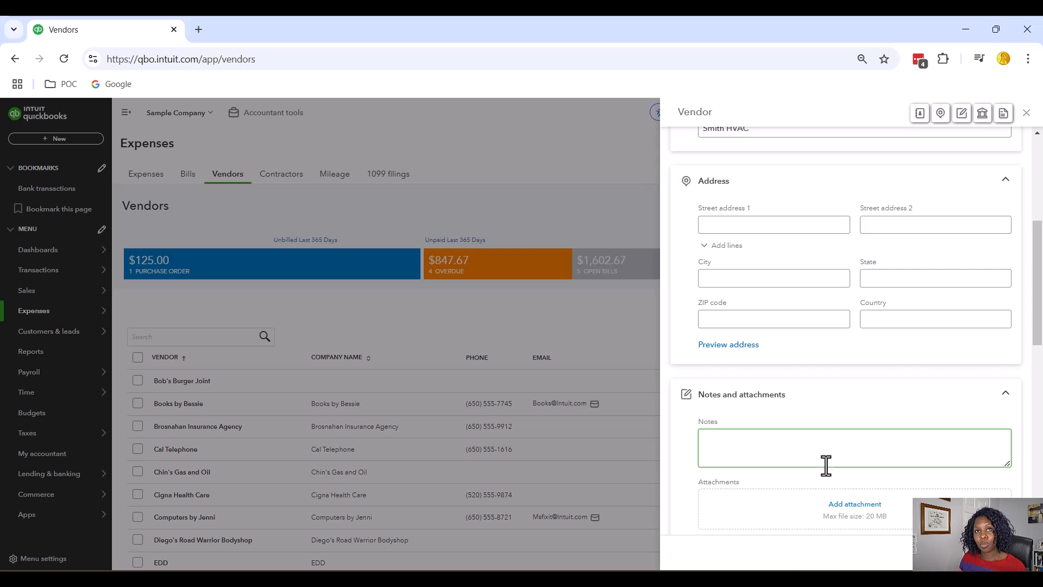
{"action": "left_click", "coordinate": [823, 448]}
{"action": "type", "text": "C"}
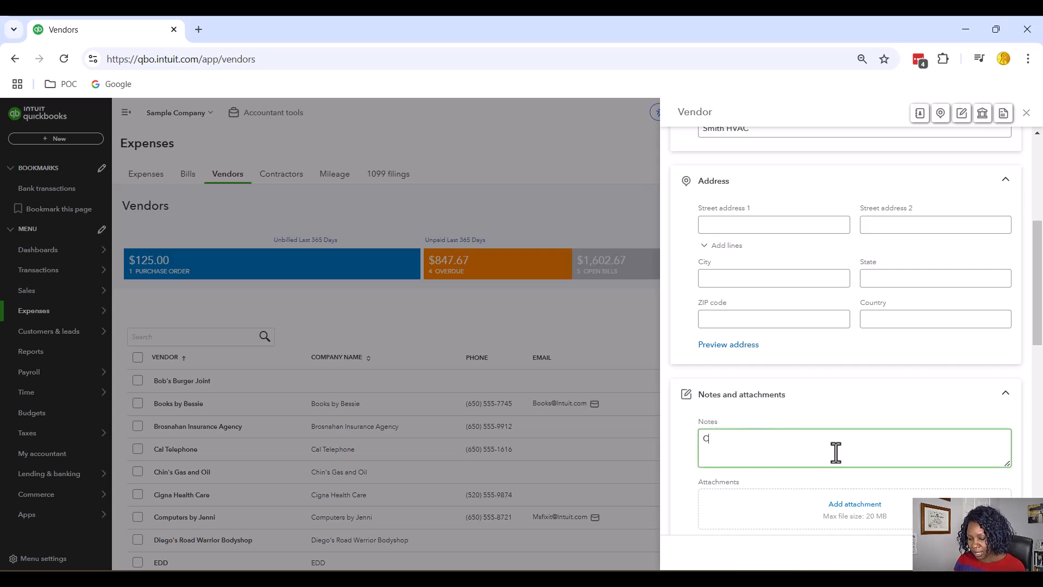
{"action": "type", "text": " Corporation"}
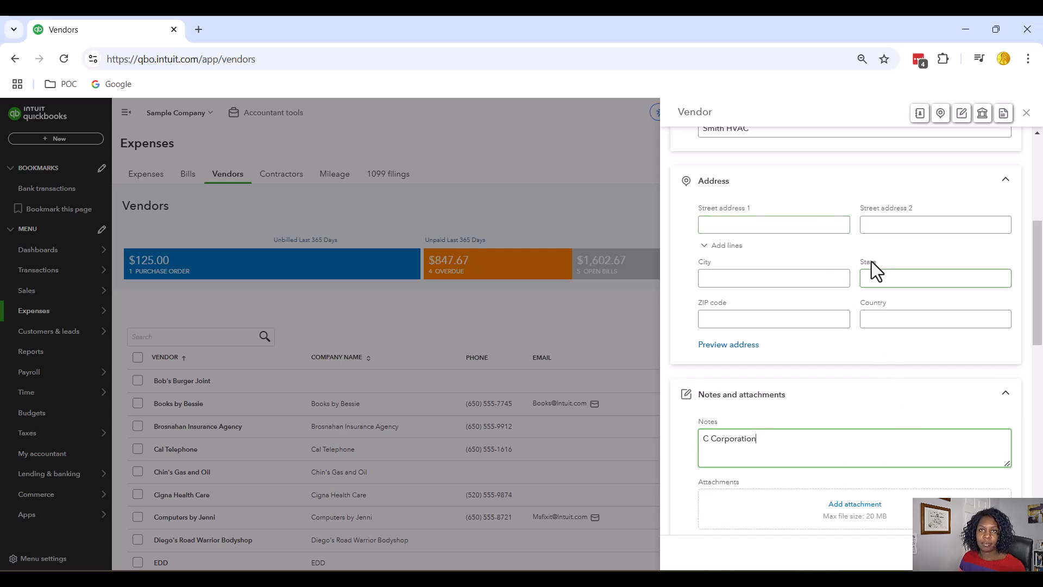
{"action": "left_click", "coordinate": [1008, 553]}
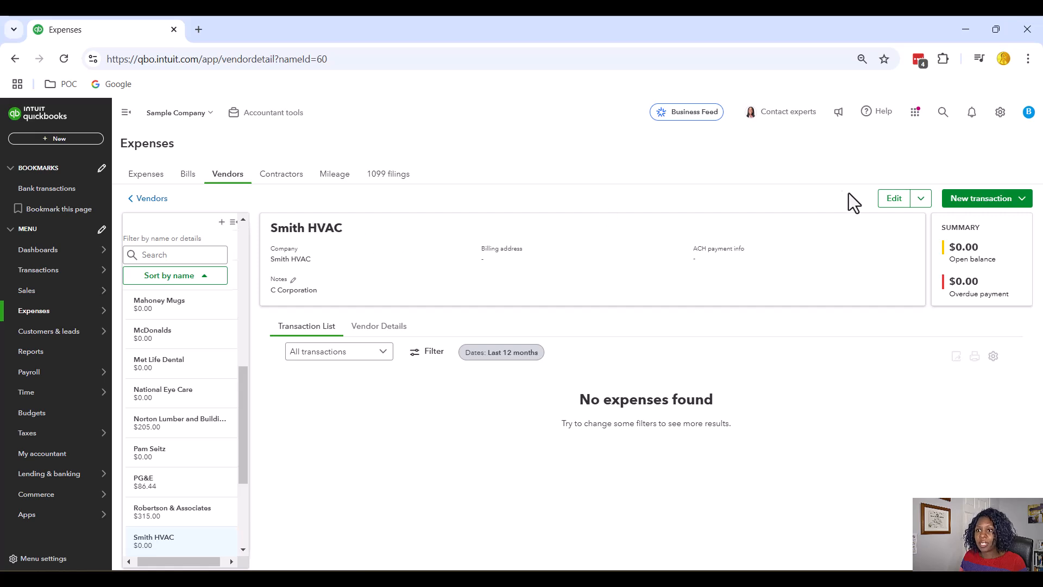
Reopen the saved Smith HVAC vendor's details for editing.
{"action": "left_click", "coordinate": [895, 199]}
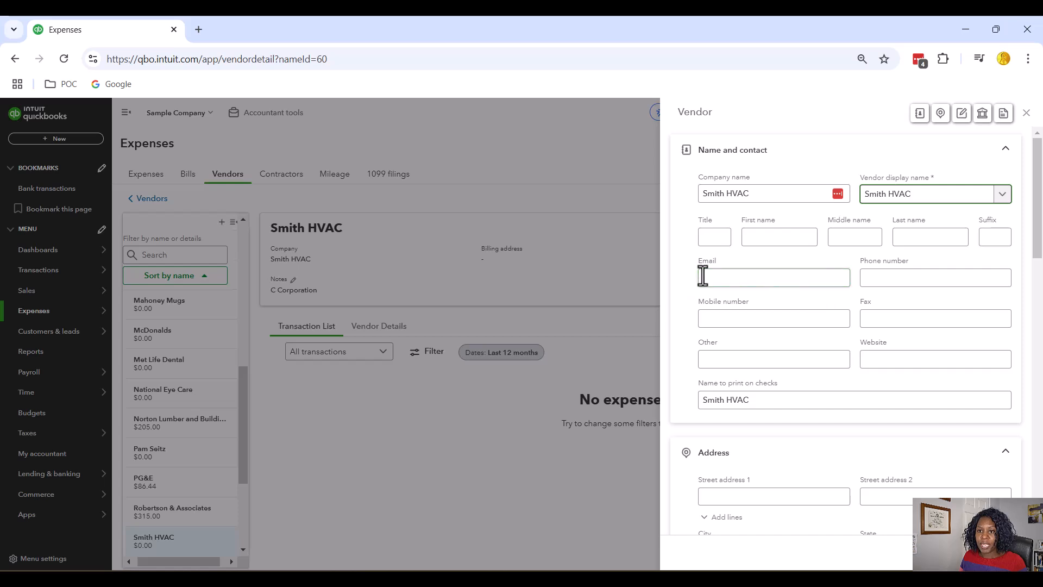
{"action": "scroll", "coordinate": [934, 324], "scroll_direction": "down", "scroll_amount": 4}
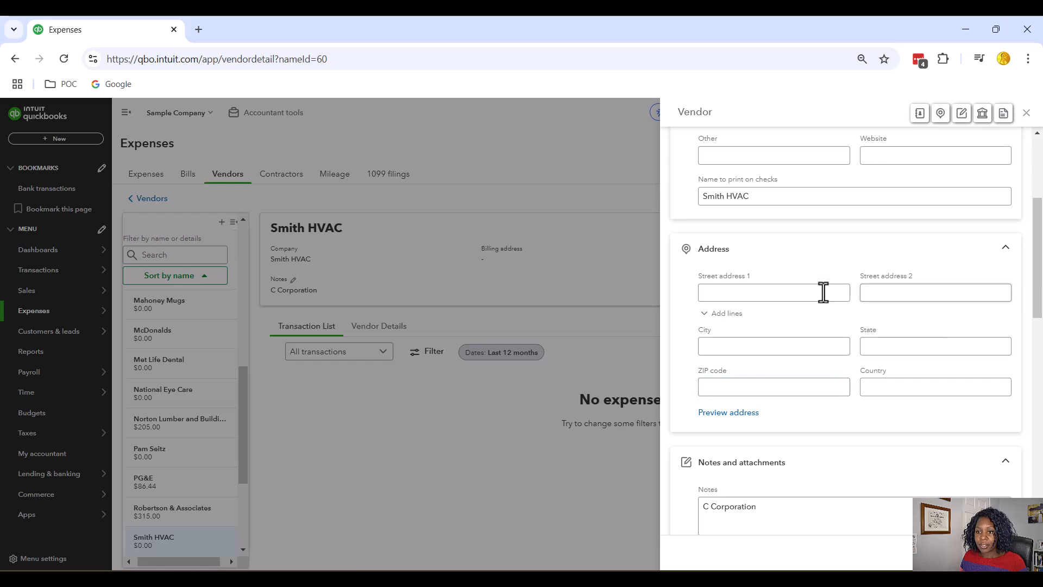
{"action": "scroll", "coordinate": [755, 300], "scroll_direction": "down", "scroll_amount": 7}
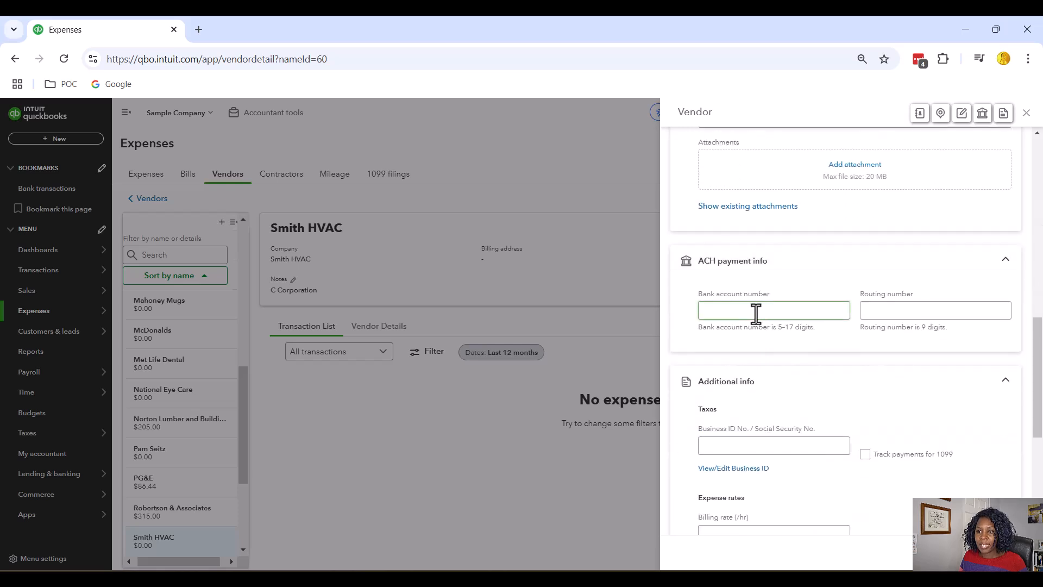
{"action": "scroll", "coordinate": [923, 318], "scroll_direction": "down", "scroll_amount": 1}
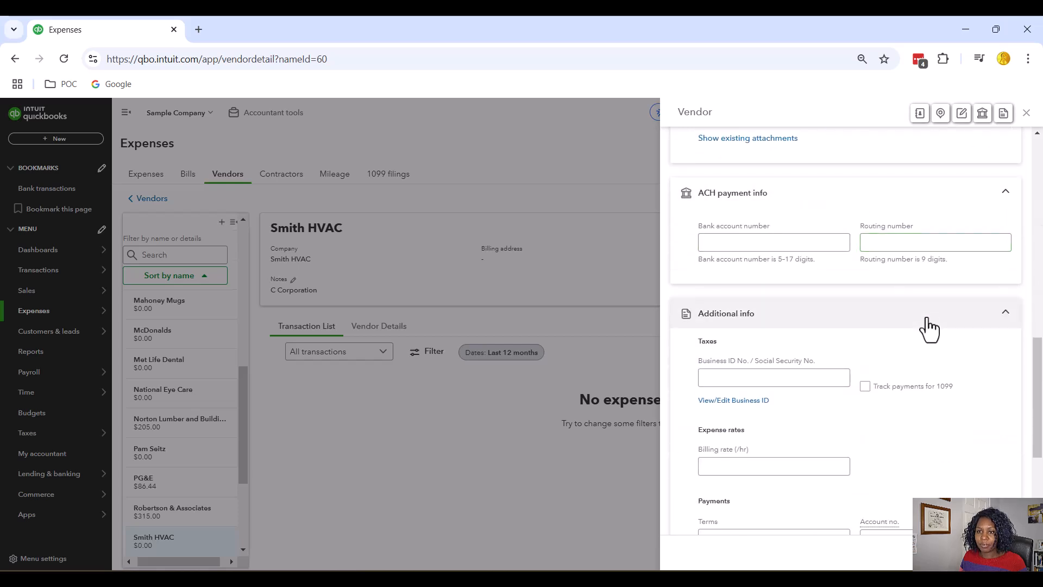
{"action": "scroll", "coordinate": [924, 326], "scroll_direction": "up", "scroll_amount": 4}
{"action": "scroll", "coordinate": [927, 321], "scroll_direction": "up", "scroll_amount": 10}
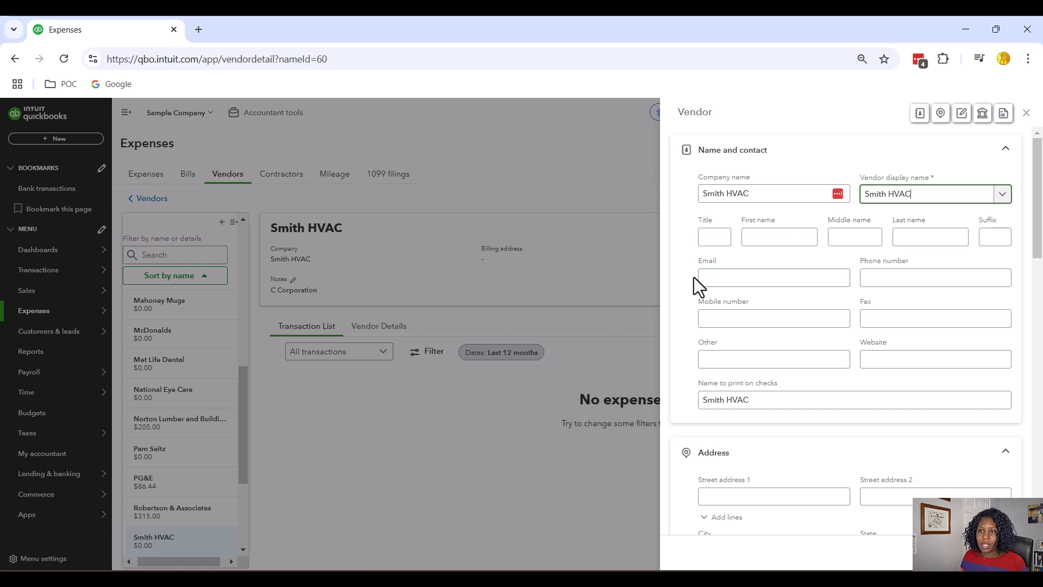
{"action": "scroll", "coordinate": [764, 275], "scroll_direction": "down", "scroll_amount": 4}
{"action": "left_click", "coordinate": [781, 292]}
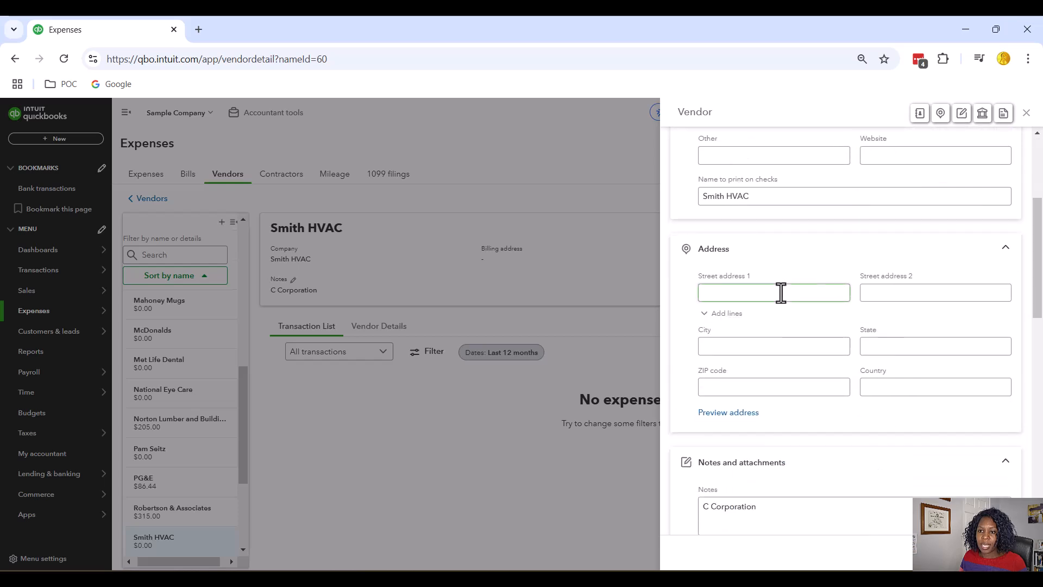
{"action": "scroll", "coordinate": [782, 296], "scroll_direction": "down", "scroll_amount": 5}
{"action": "left_click", "coordinate": [743, 379]}
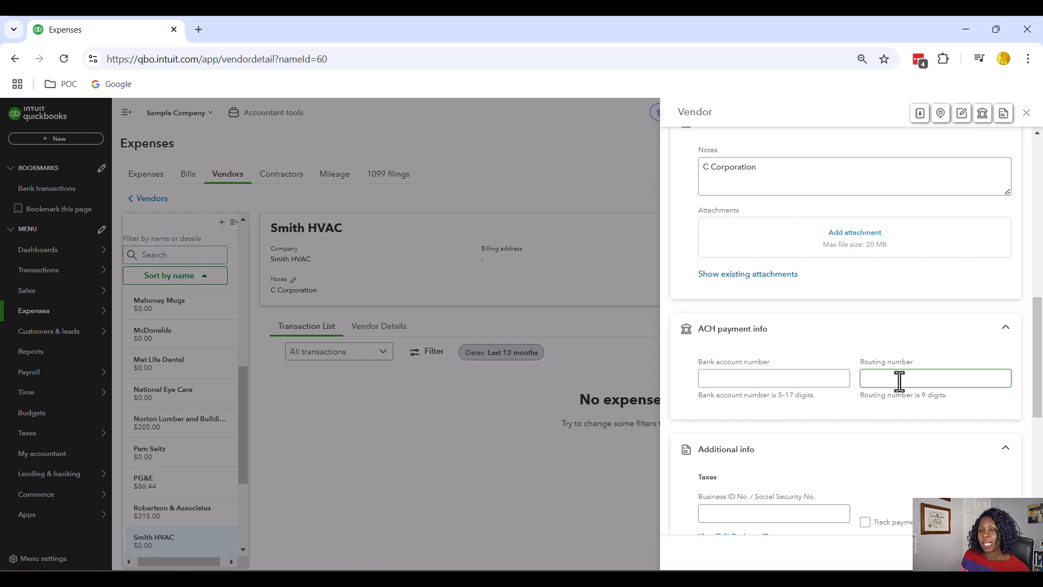
{"action": "left_click", "coordinate": [782, 379]}
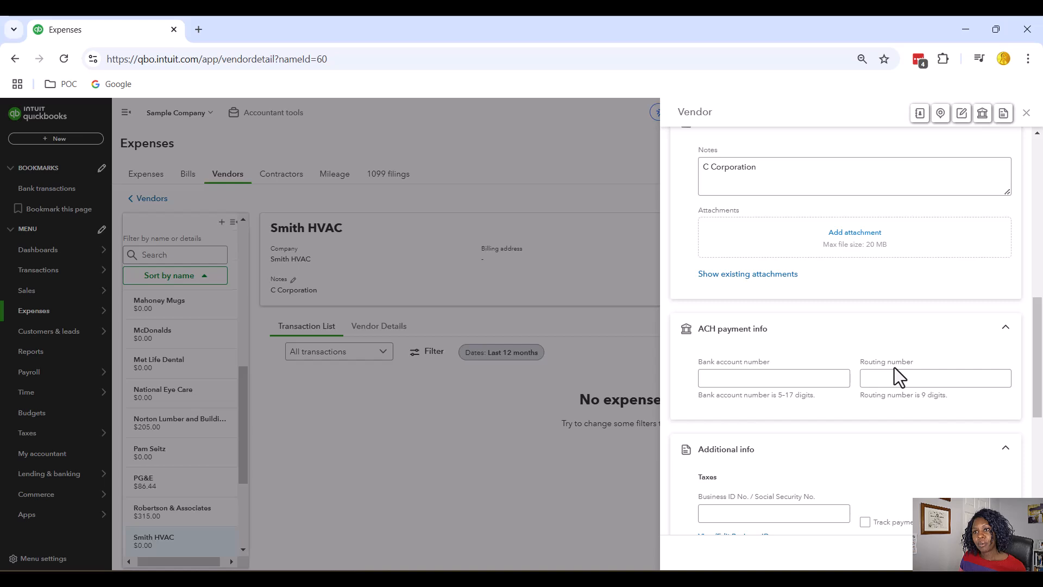
{"action": "scroll", "coordinate": [894, 368], "scroll_direction": "up", "scroll_amount": 10}
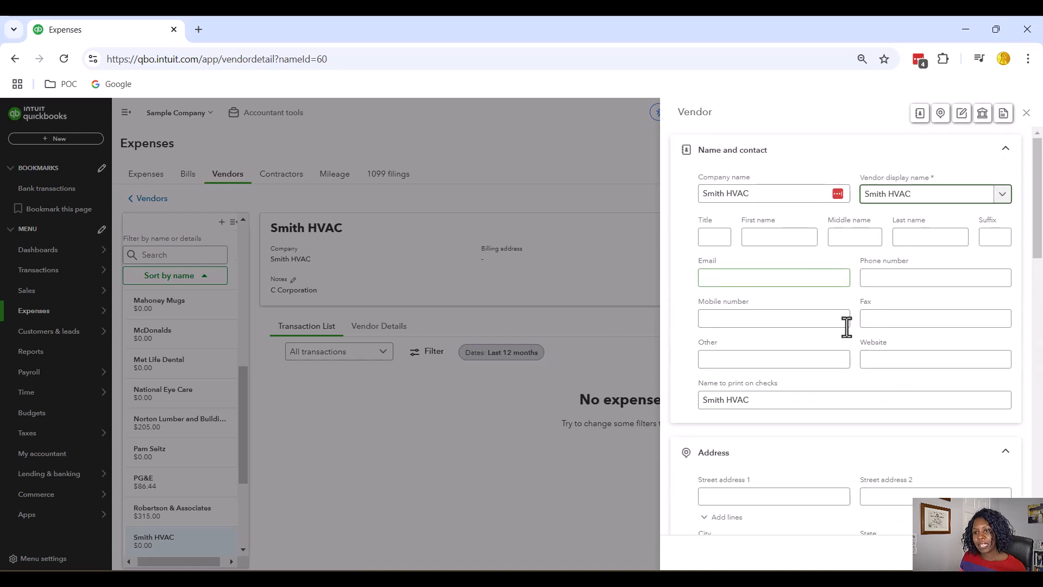
{"action": "scroll", "coordinate": [821, 319], "scroll_direction": "down", "scroll_amount": 3}
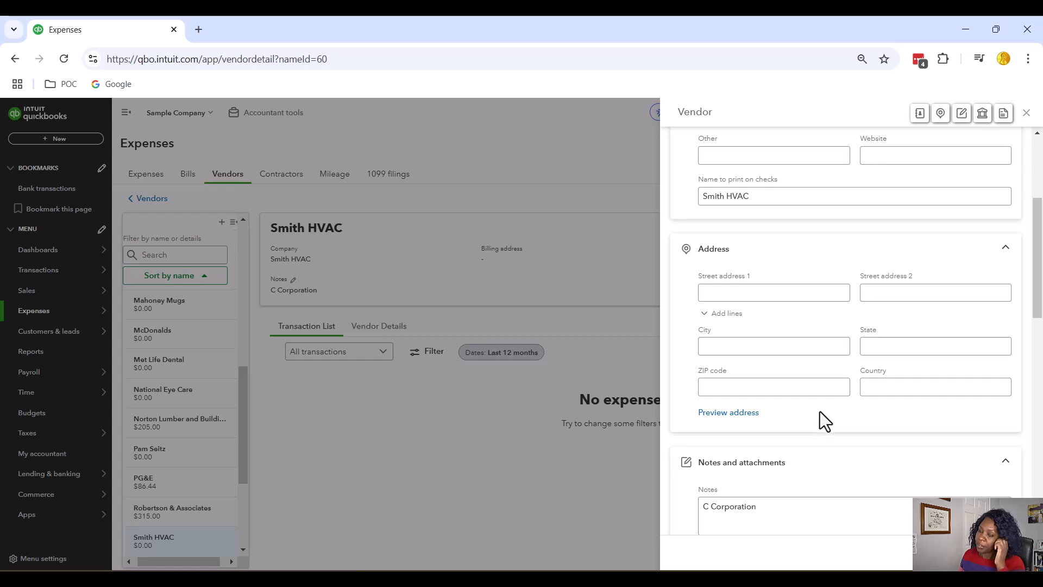
{"action": "scroll", "coordinate": [821, 410], "scroll_direction": "down", "scroll_amount": 3}
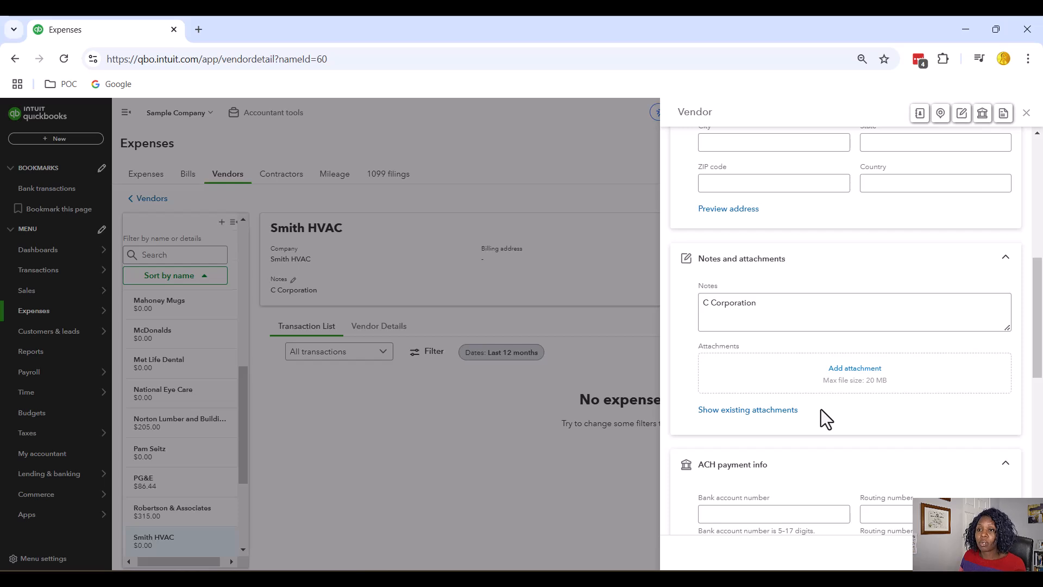
{"action": "scroll", "coordinate": [822, 410], "scroll_direction": "down", "scroll_amount": 2}
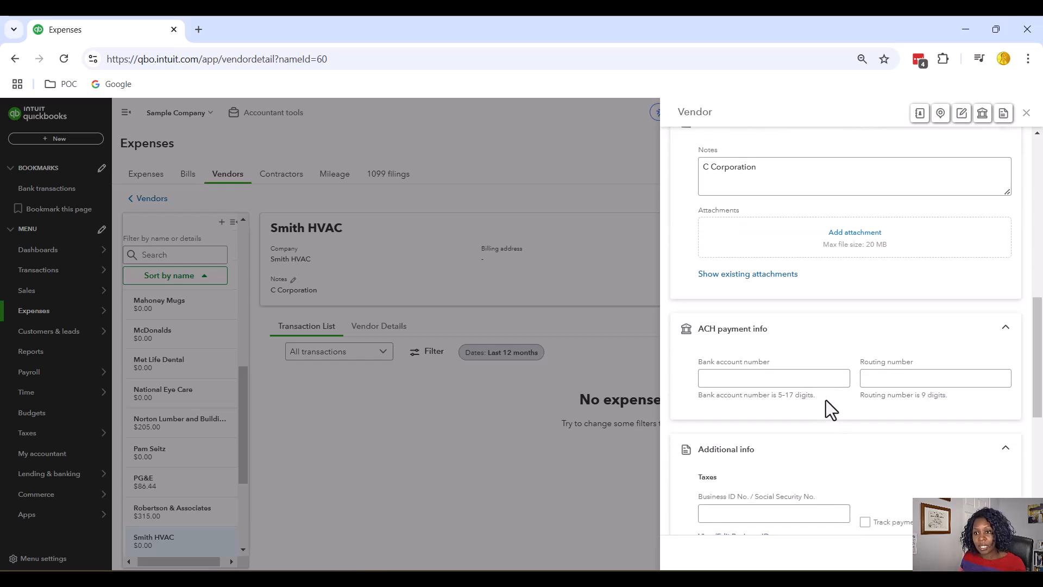
{"action": "left_click", "coordinate": [829, 383]}
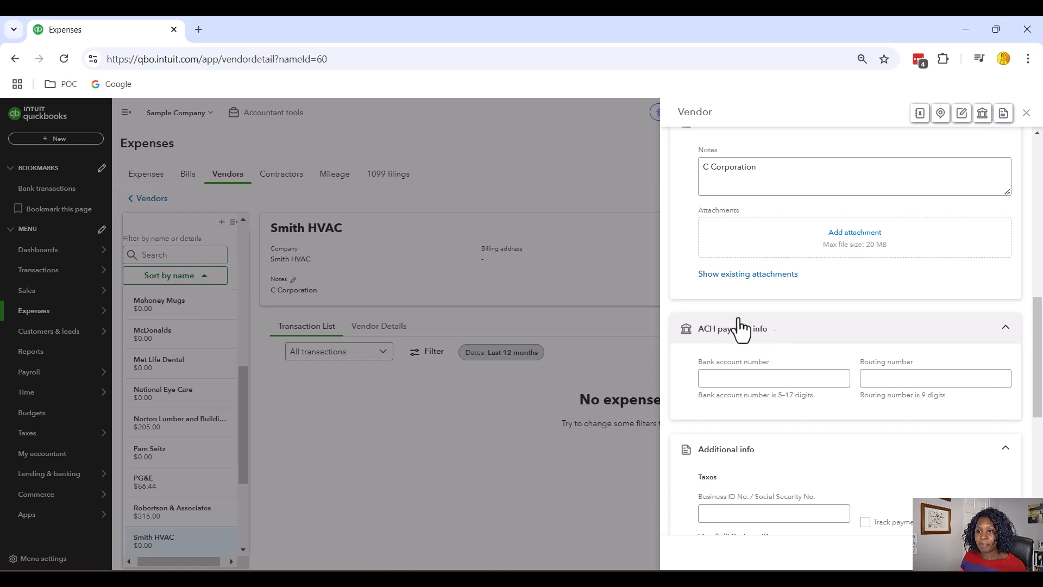
{"action": "left_click", "coordinate": [728, 379]}
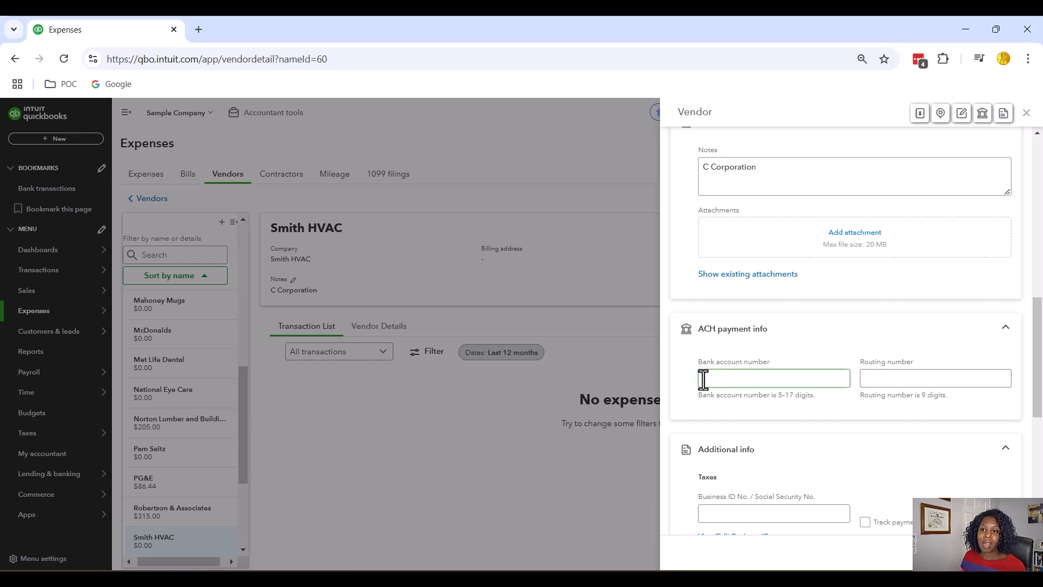
{"action": "left_click", "coordinate": [885, 380]}
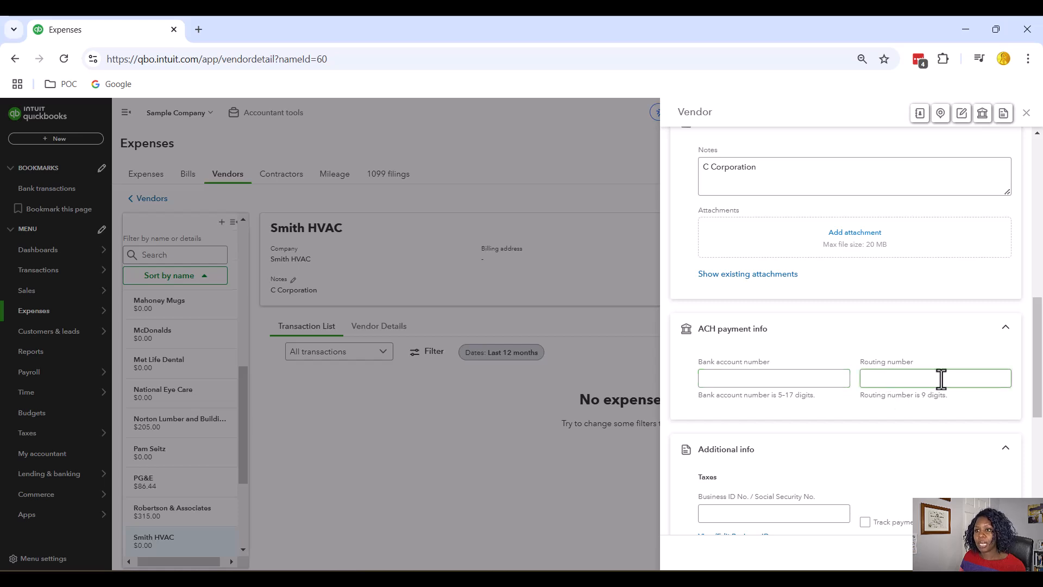
{"action": "left_click", "coordinate": [756, 378]}
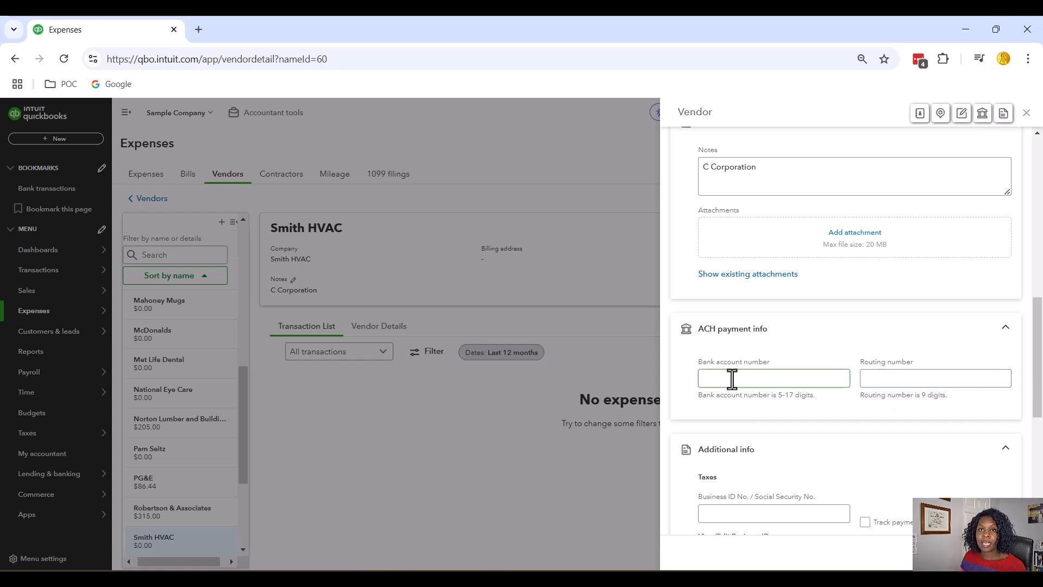
{"action": "left_click", "coordinate": [934, 375]}
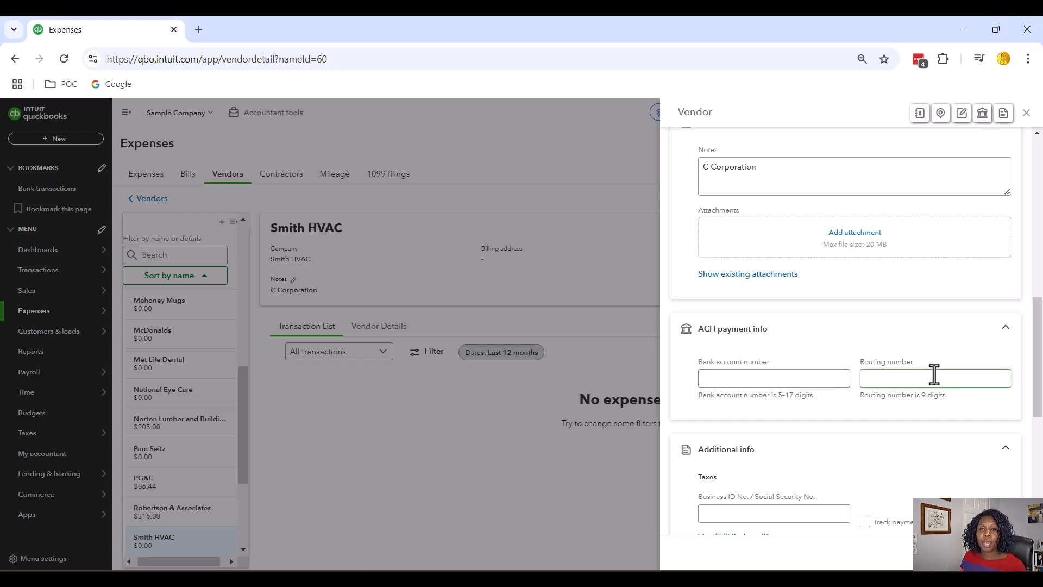
{"action": "left_click", "coordinate": [812, 382]}
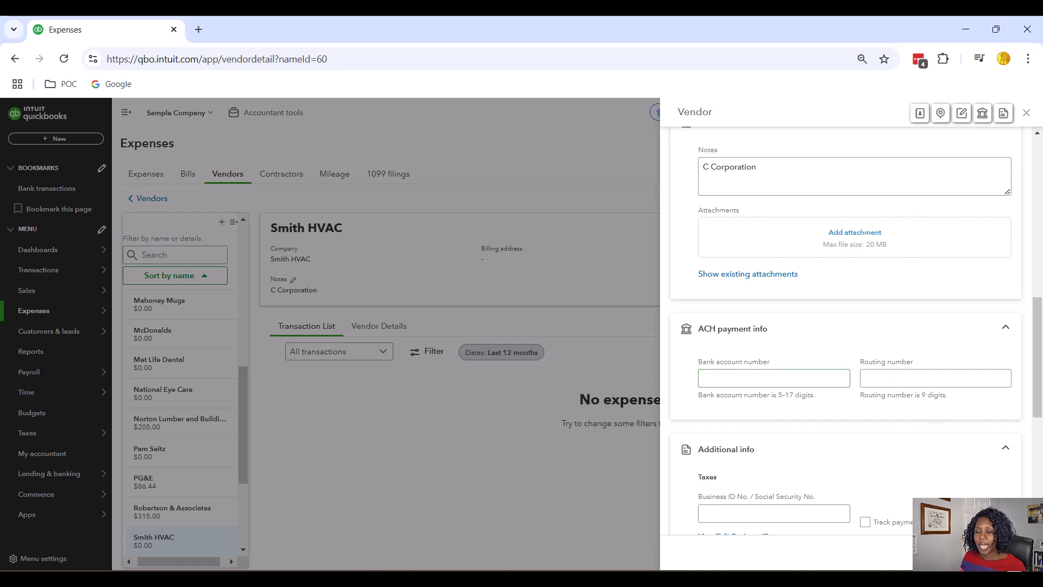
{"action": "scroll", "coordinate": [907, 403], "scroll_direction": "up", "scroll_amount": 10}
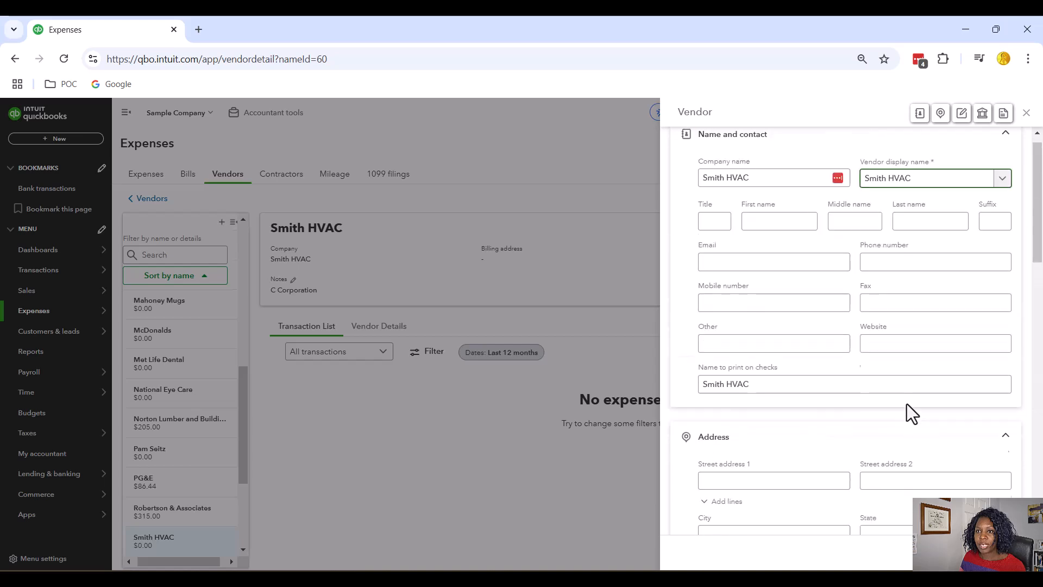